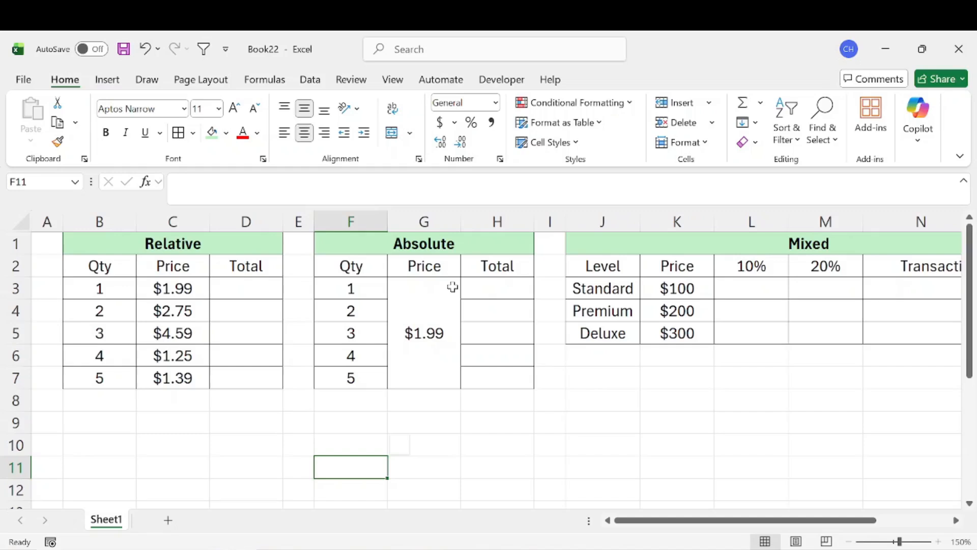
{"action": "left_click_drag", "start_coordinate": [129, 244], "coordinate": [244, 374]}
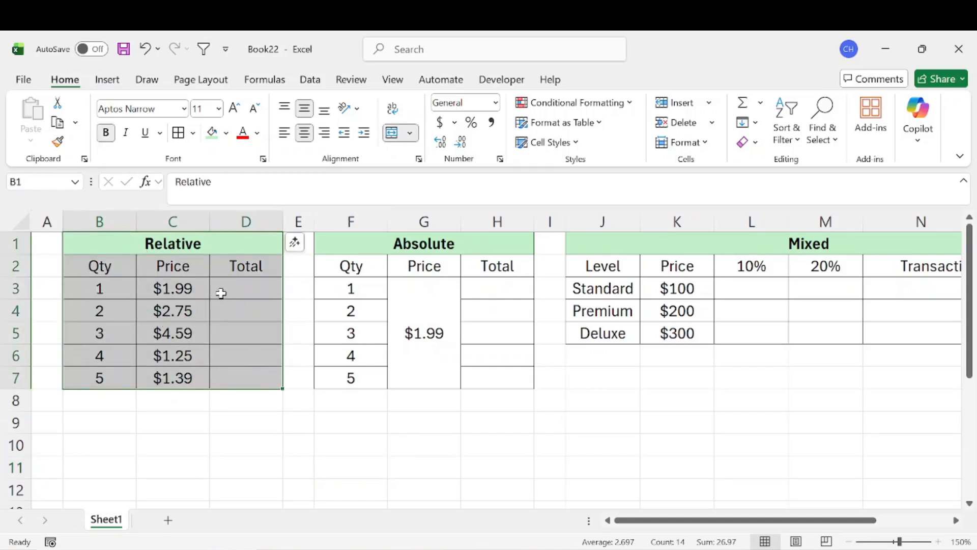
{"action": "left_click_drag", "start_coordinate": [363, 239], "coordinate": [448, 381]}
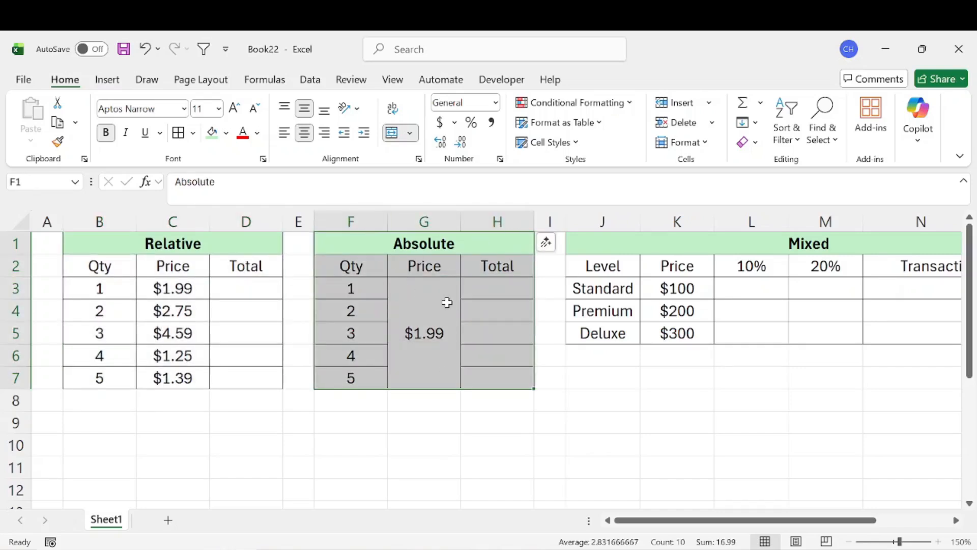
{"action": "left_click_drag", "start_coordinate": [617, 241], "coordinate": [849, 329]}
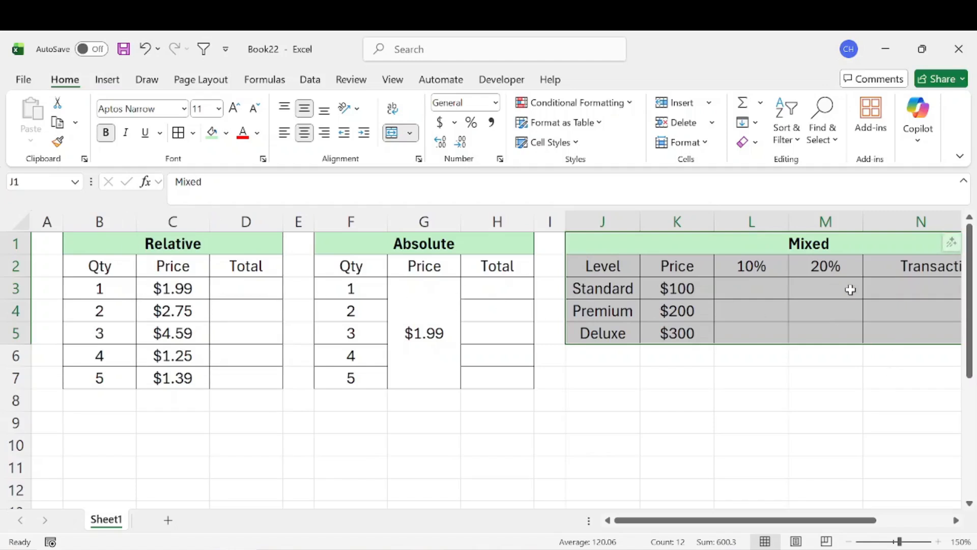
{"action": "left_click_drag", "start_coordinate": [142, 246], "coordinate": [186, 381]}
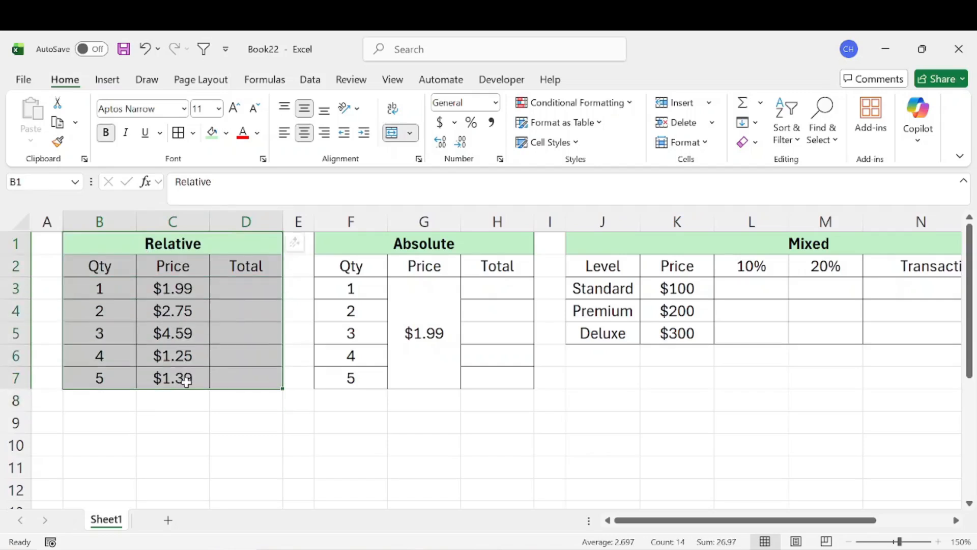
- Enter =B3*C3 as the first Total in D3 of the Relative table and fill it down to D7
{"action": "left_click", "coordinate": [228, 286]}
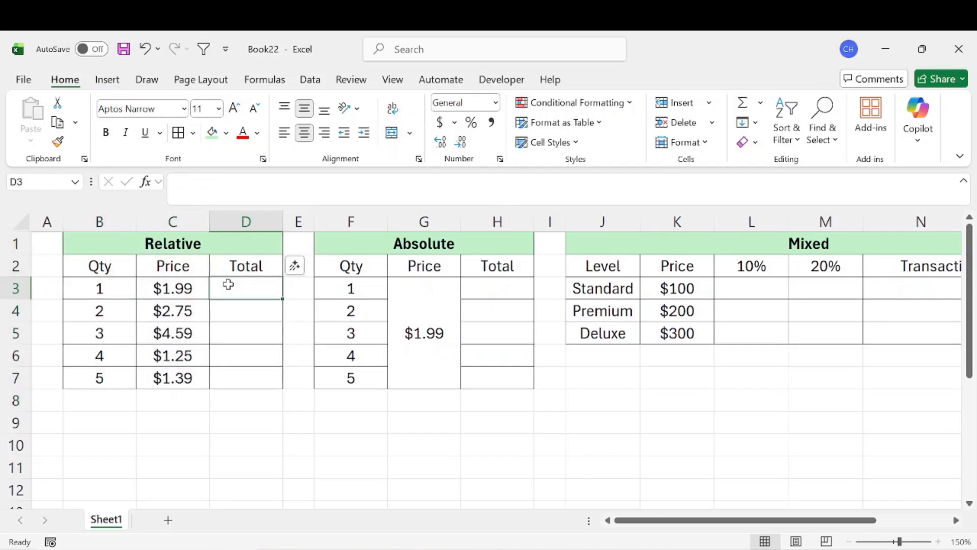
{"action": "left_click", "coordinate": [513, 291]}
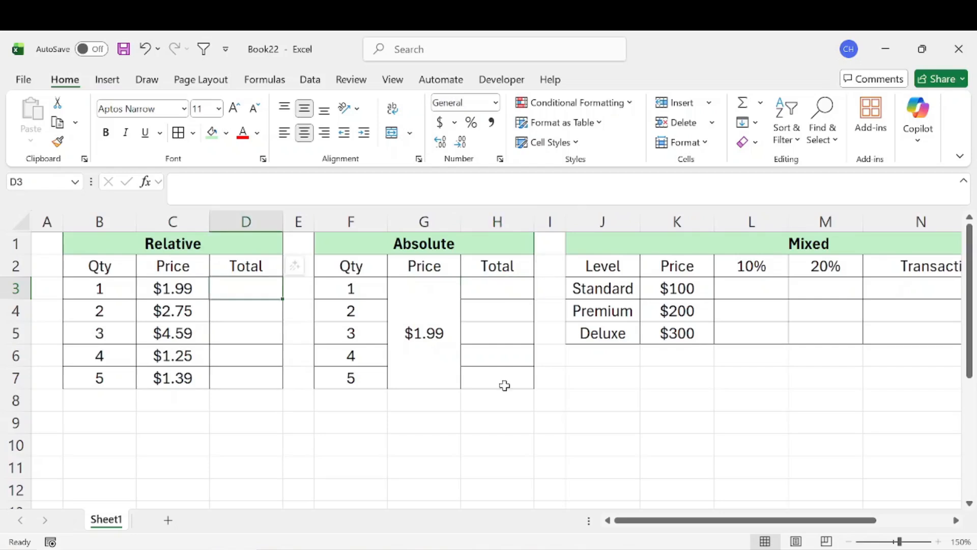
{"action": "type", "text": "="}
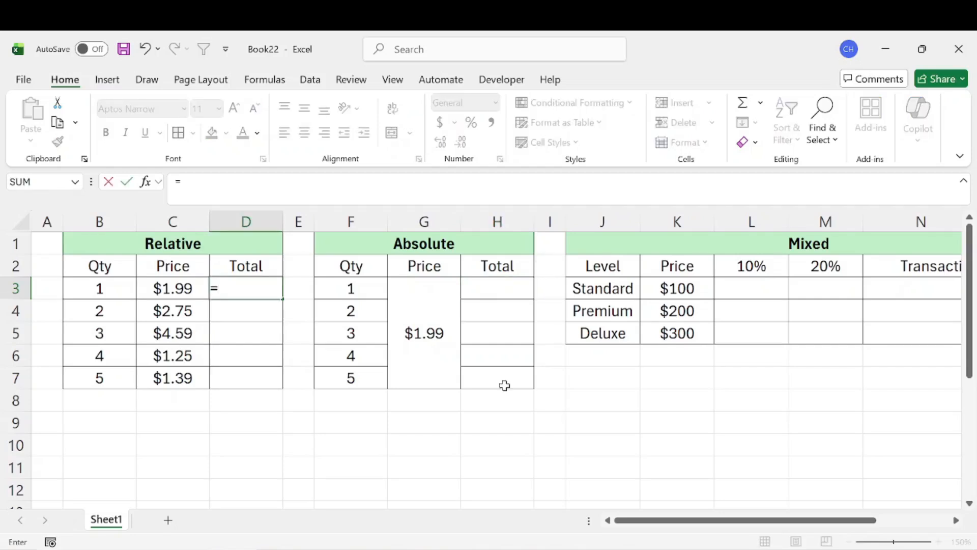
{"action": "key", "text": "Left"}
{"action": "key", "text": "Left"}
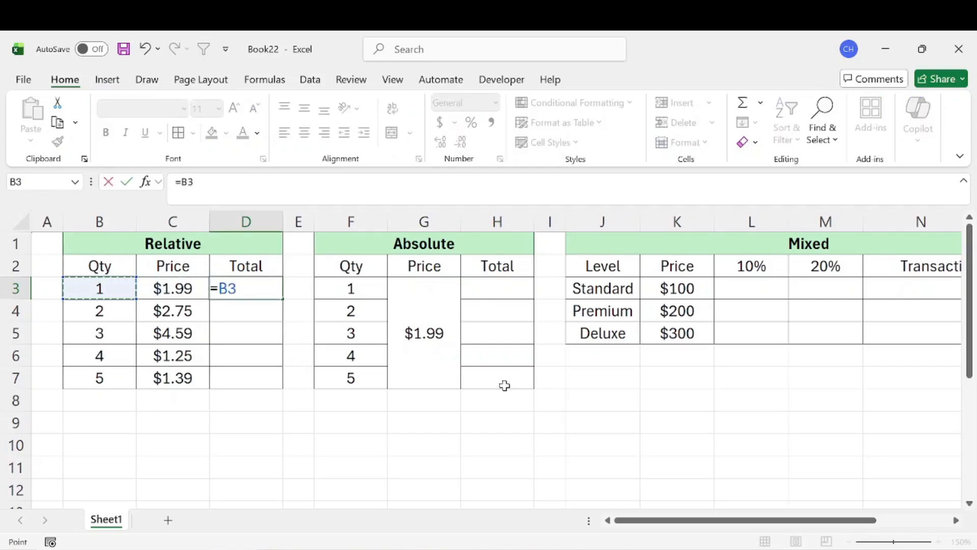
{"action": "type", "text": "*"}
{"action": "key", "text": "Left"}
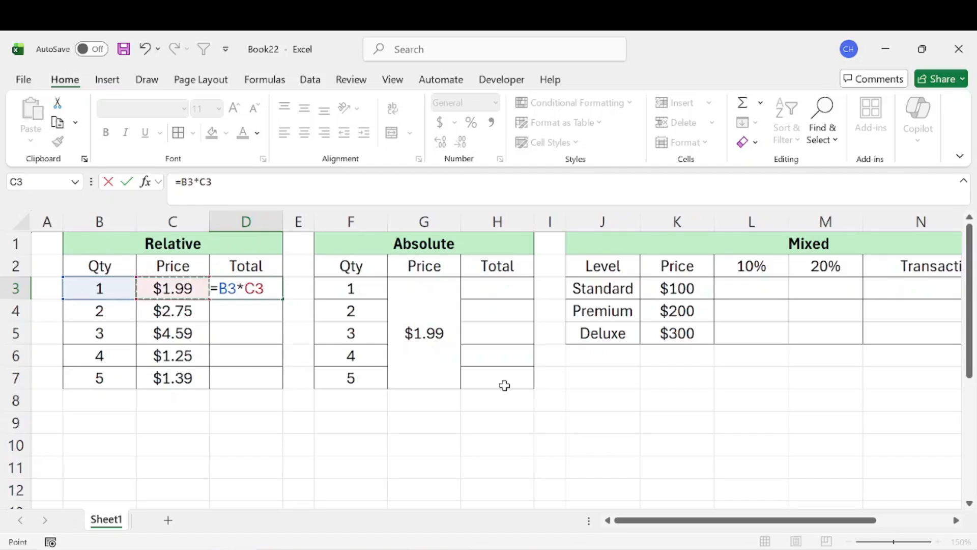
{"action": "key", "text": "Return"}
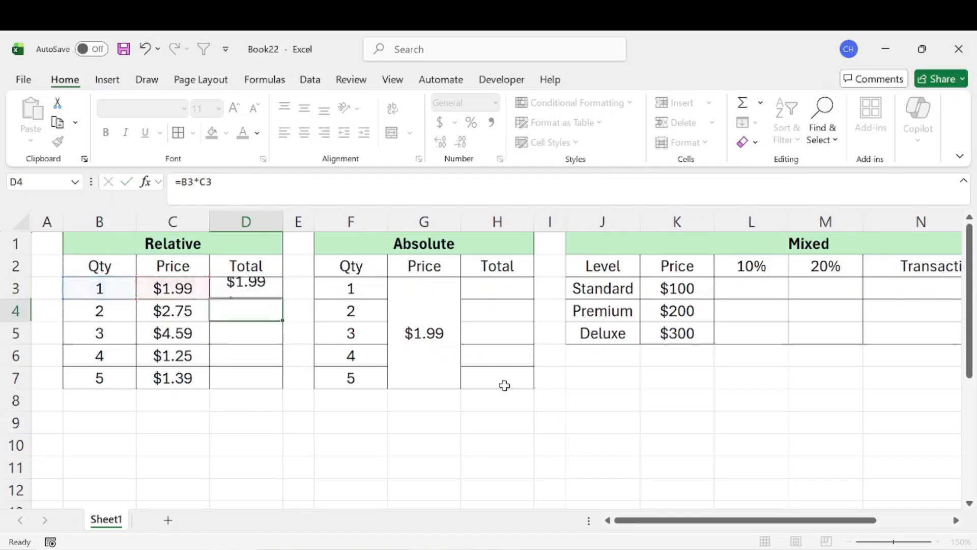
{"action": "left_click", "coordinate": [269, 290]}
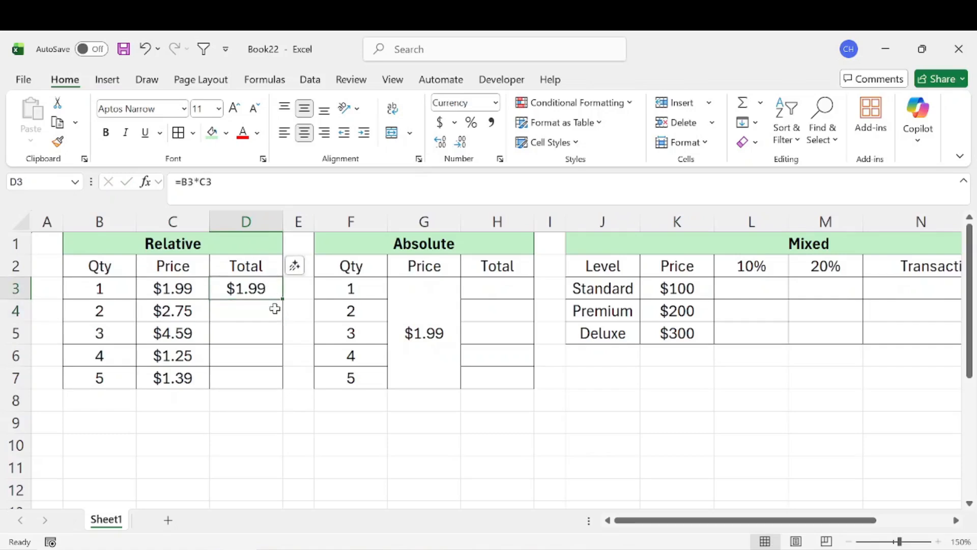
{"action": "left_click_drag", "start_coordinate": [283, 299], "coordinate": [278, 389]}
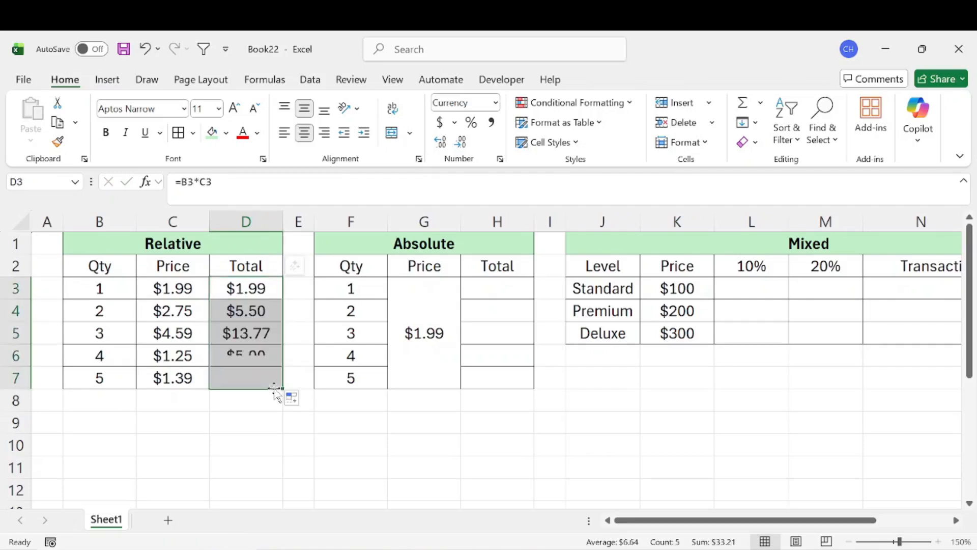
- Examine the cell references in the Relative table's Total formulas, comparing D3, D4 and D5
{"action": "left_click", "coordinate": [235, 334]}
{"action": "key", "text": "F2"}
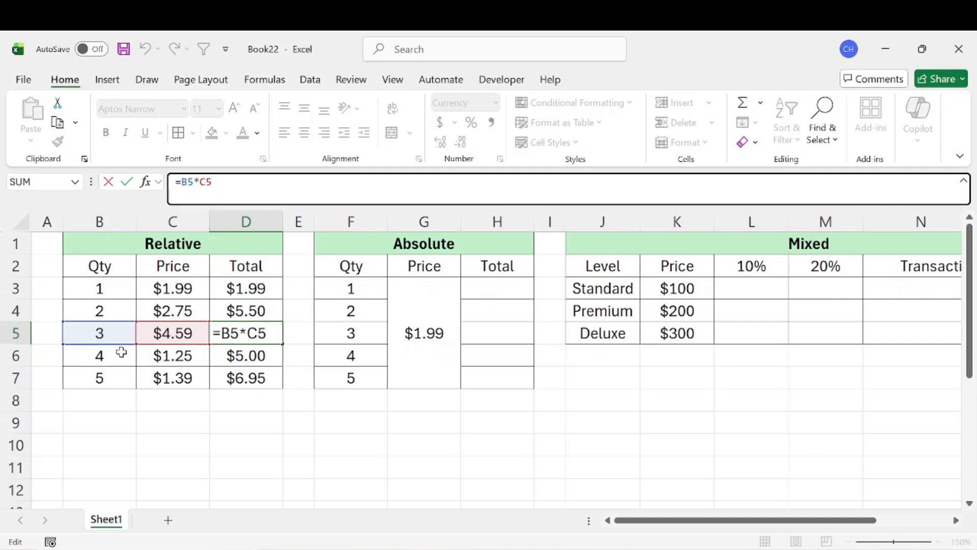
{"action": "left_click", "coordinate": [277, 288]}
{"action": "key", "text": "F2"}
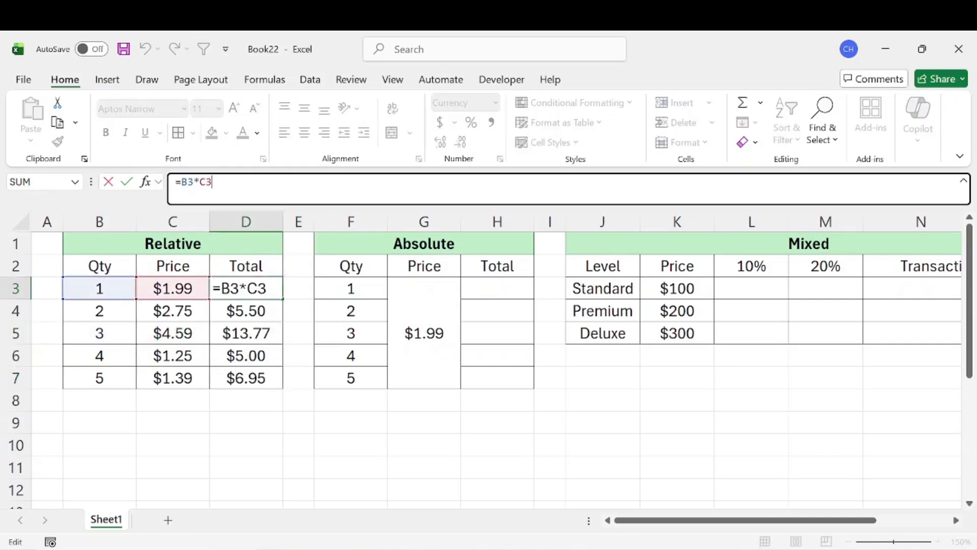
{"action": "key", "text": "Return"}
{"action": "key", "text": "F2"}
{"action": "key", "text": "Return"}
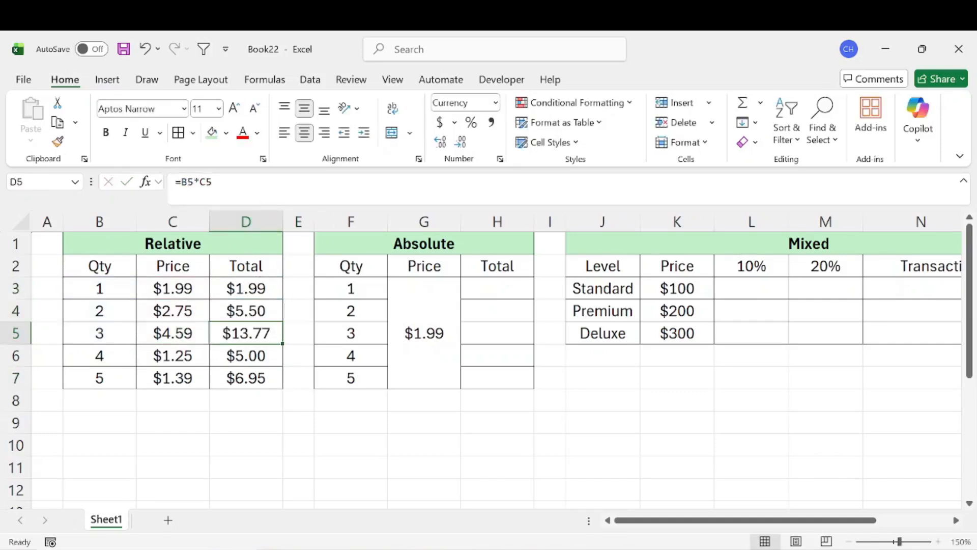
{"action": "key", "text": "F2"}
{"action": "left_click", "coordinate": [288, 361]}
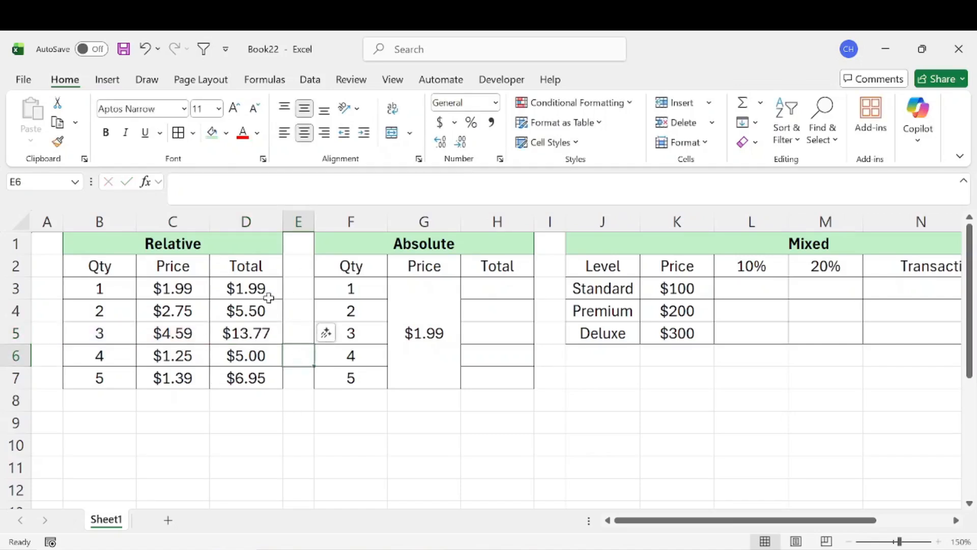
{"action": "left_click", "coordinate": [241, 284]}
{"action": "left_click", "coordinate": [224, 182]}
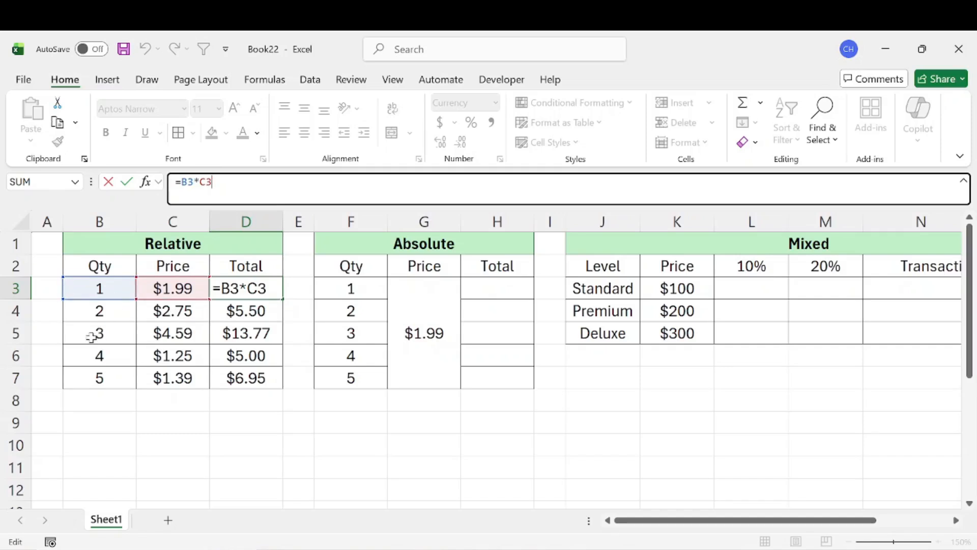
- Enter the formula =F3*G3 as the first Total in H3 of the Absolute table
{"action": "left_click", "coordinate": [479, 284]}
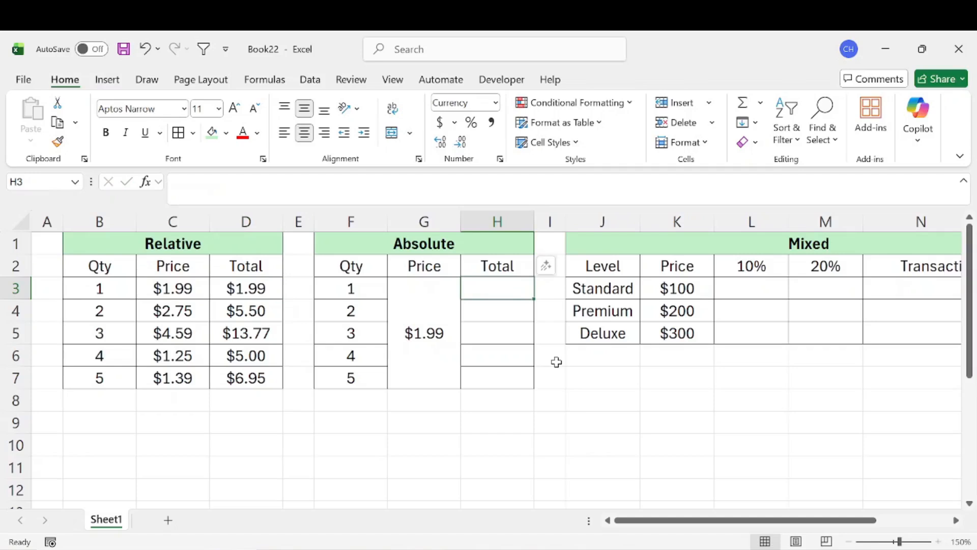
{"action": "type", "text": "="}
{"action": "key", "text": "Left"}
{"action": "key", "text": "Left"}
{"action": "type", "text": "*"}
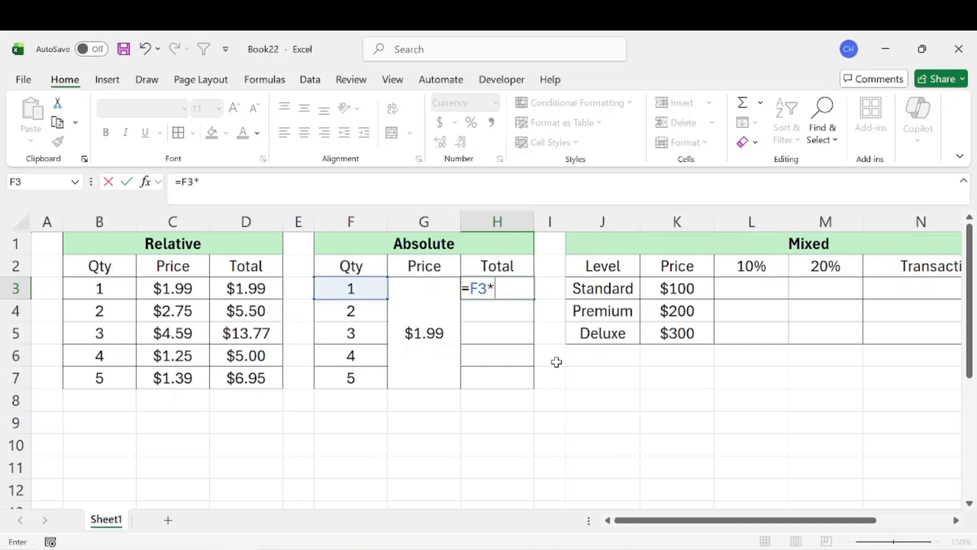
{"action": "key", "text": "Left"}
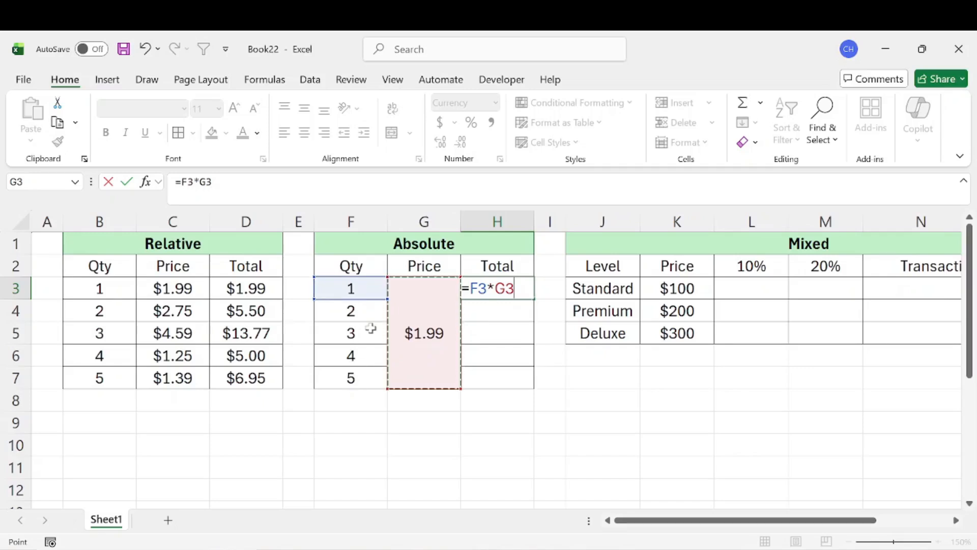
{"action": "key", "text": "Return"}
- Fill the relative formula from H3 down to H7 and inspect which cells the H4 formula references
{"action": "left_click", "coordinate": [491, 294]}
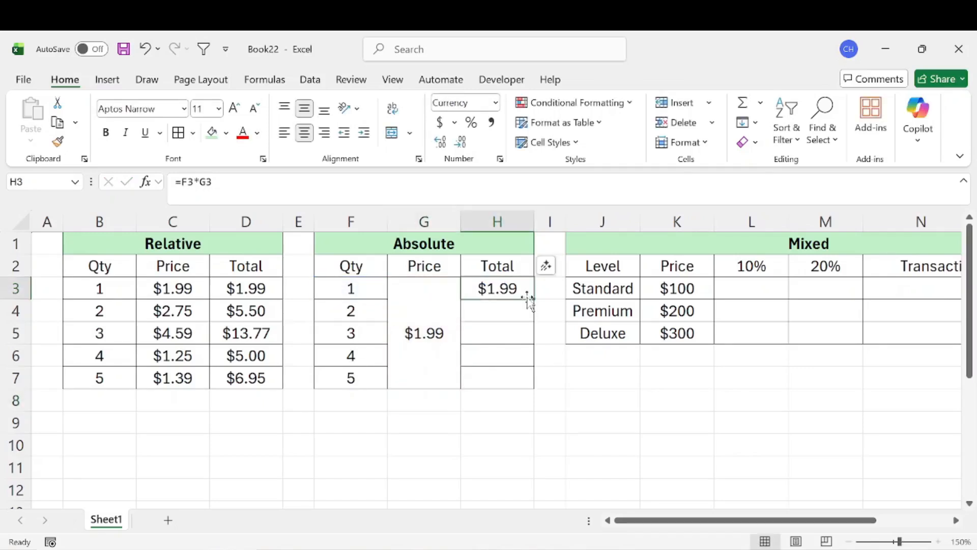
{"action": "left_click_drag", "start_coordinate": [533, 308], "coordinate": [534, 391]}
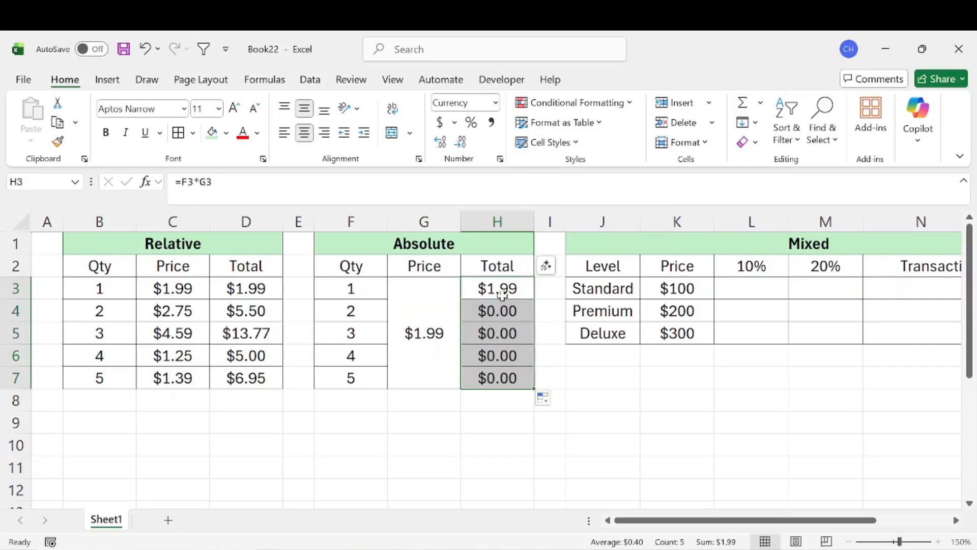
{"action": "left_click", "coordinate": [475, 316]}
{"action": "key", "text": "F2"}
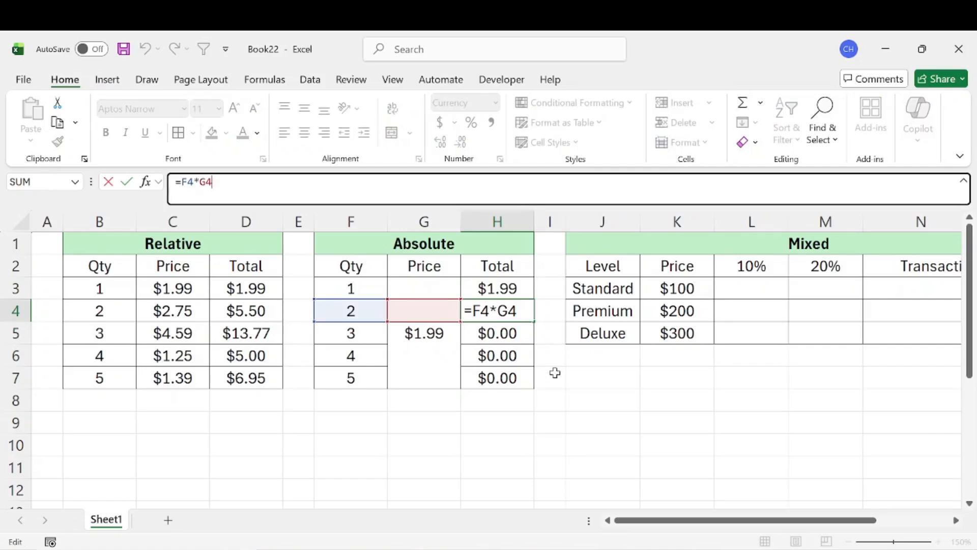
{"action": "left_click", "coordinate": [554, 373]}
{"action": "left_click", "coordinate": [420, 314]}
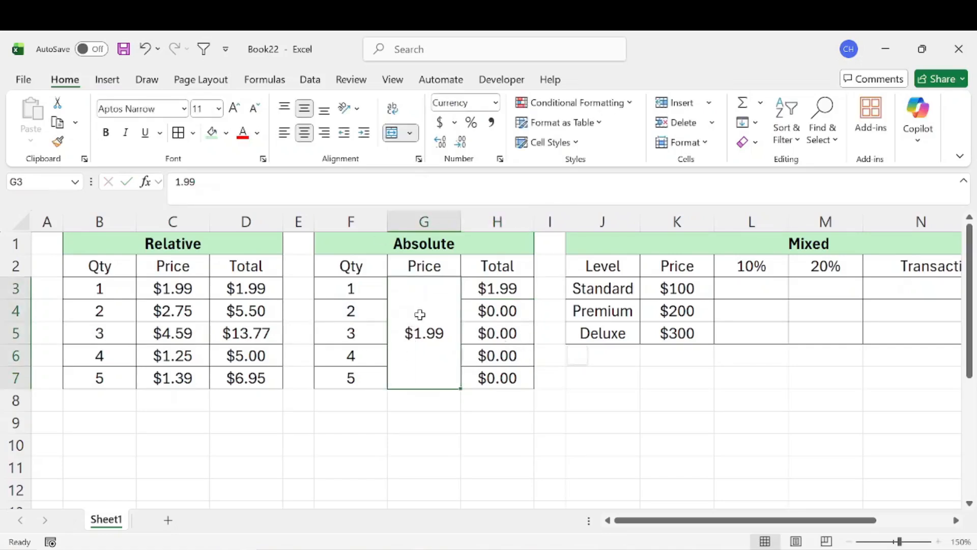
{"action": "left_click", "coordinate": [354, 288]}
{"action": "left_click_drag", "start_coordinate": [355, 289], "coordinate": [508, 289]}
{"action": "left_click", "coordinate": [507, 319]}
- Make the price reference in H3 absolute so the formula reads =F3*$G$3, and fill it down to H7
{"action": "left_click", "coordinate": [504, 286]}
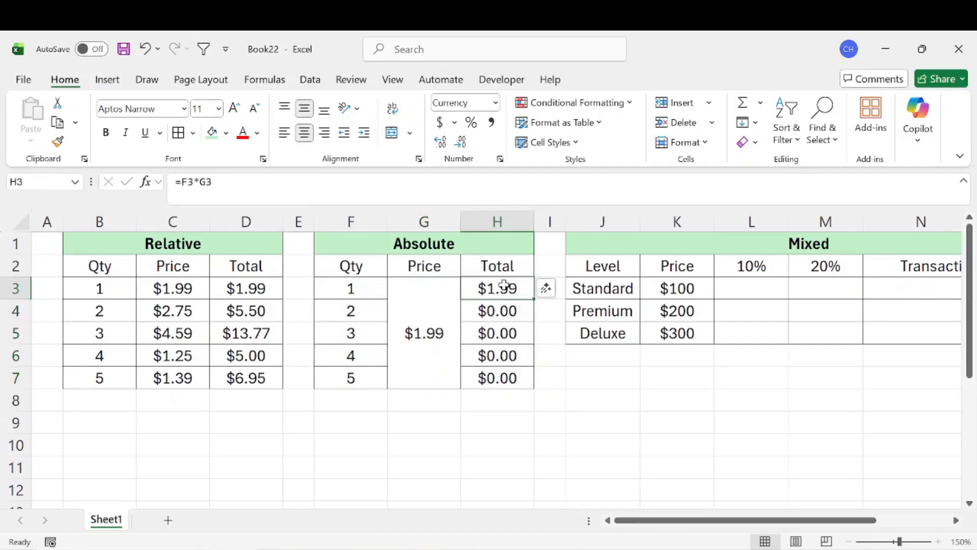
{"action": "left_click", "coordinate": [243, 192]}
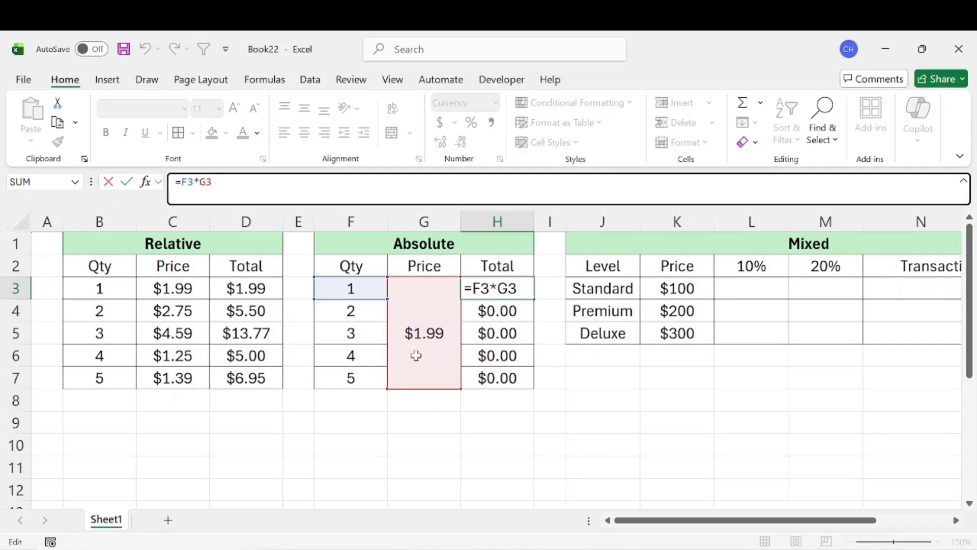
{"action": "key", "text": "F4"}
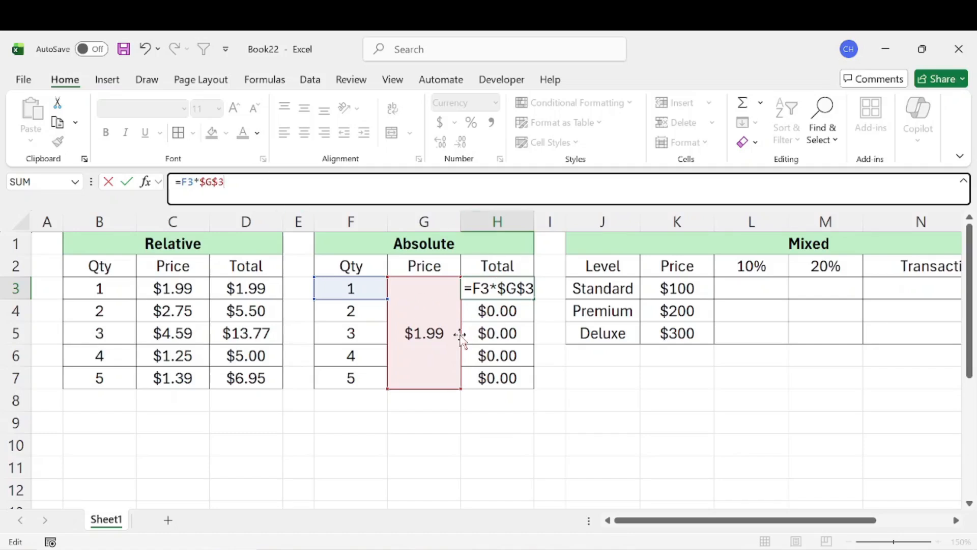
{"action": "key", "text": "Return"}
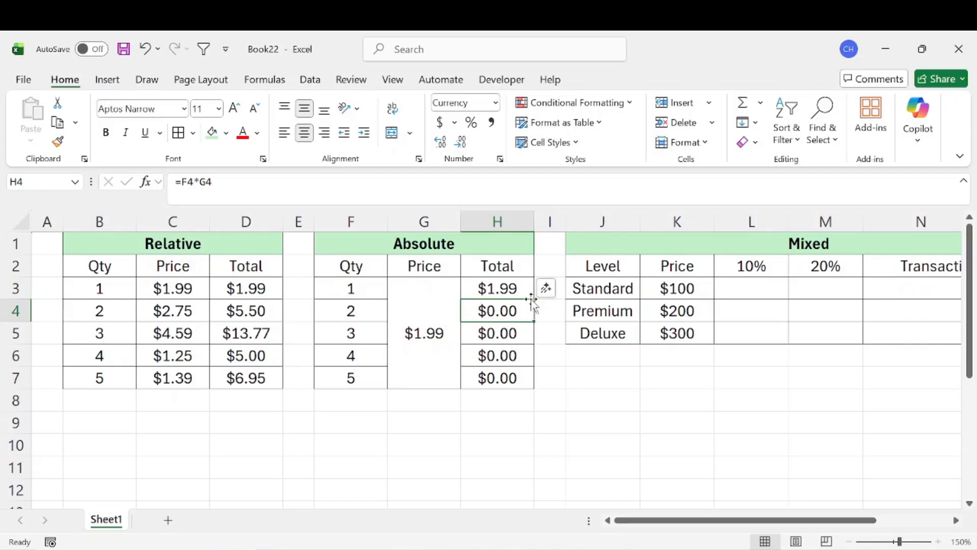
{"action": "key", "text": "Up"}
{"action": "left_click_drag", "start_coordinate": [534, 300], "coordinate": [527, 385]}
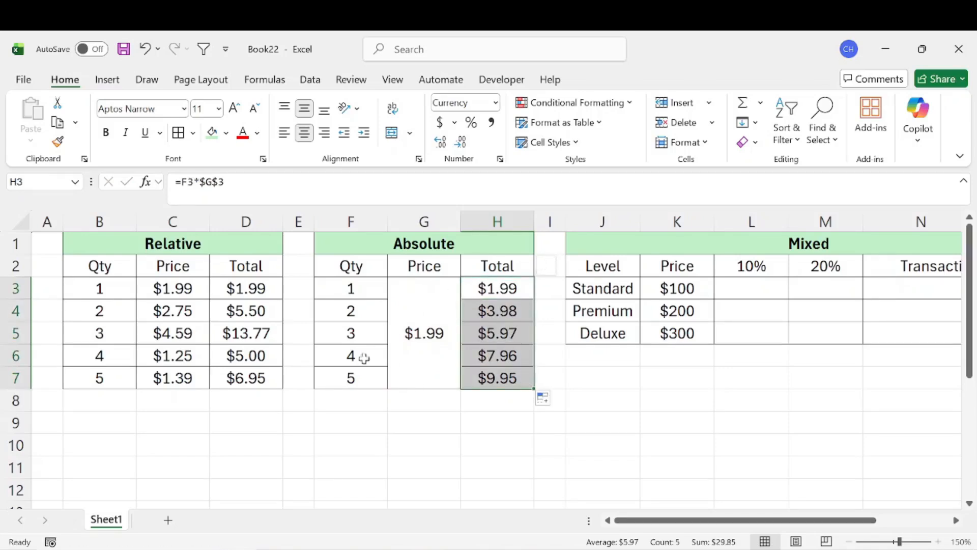
- Examine the Absolute table's Total formulas in H6 and H3 against their quantity cells and the fixed price cell
{"action": "left_click", "coordinate": [358, 312]}
{"action": "left_click", "coordinate": [360, 336]}
{"action": "left_click", "coordinate": [358, 356]}
{"action": "left_click", "coordinate": [356, 376]}
{"action": "left_click", "coordinate": [515, 358]}
{"action": "double_click", "coordinate": [515, 357]}
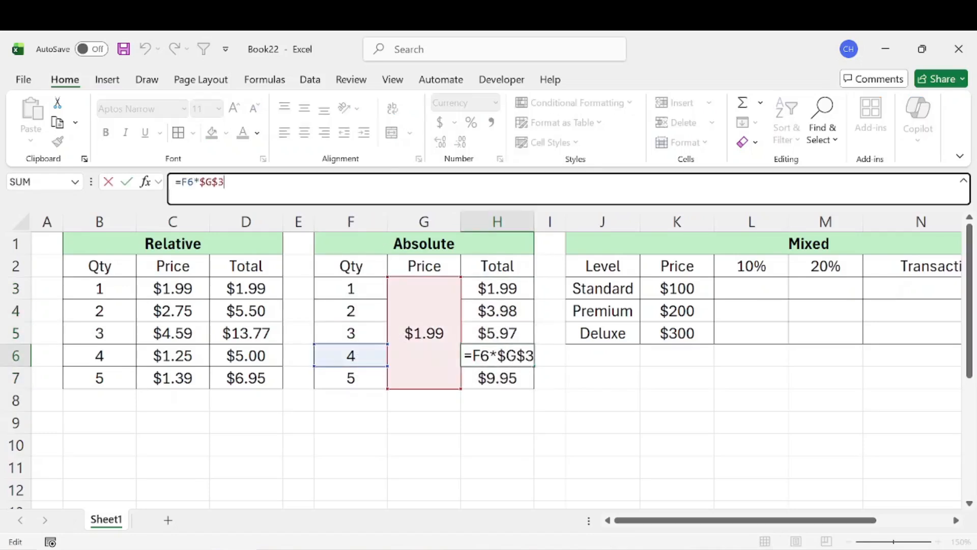
{"action": "left_click", "coordinate": [682, 442]}
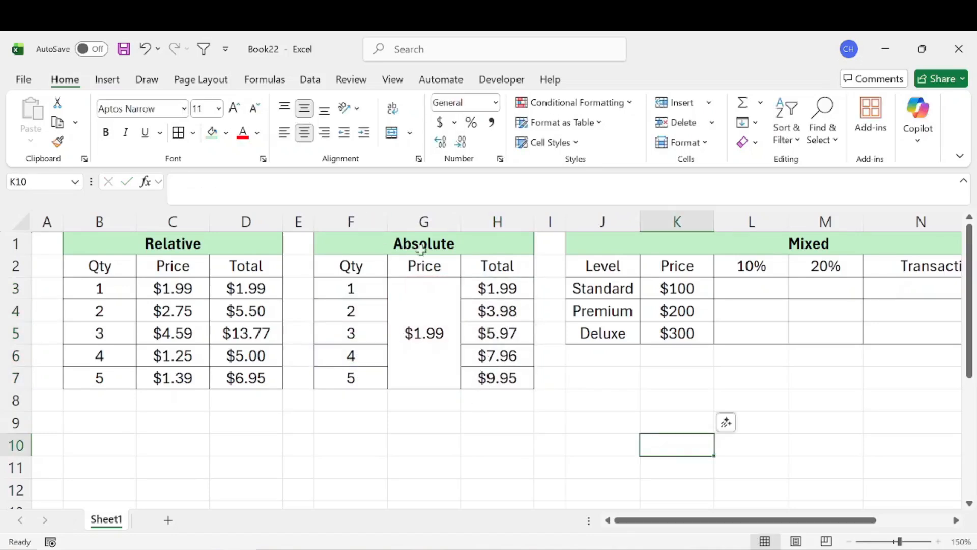
{"action": "left_click", "coordinate": [503, 288]}
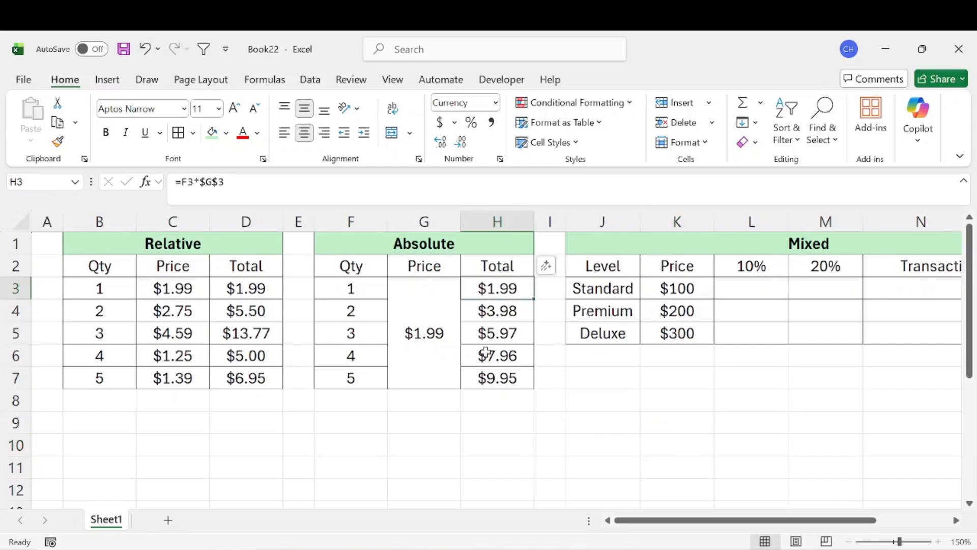
{"action": "left_click", "coordinate": [453, 320]}
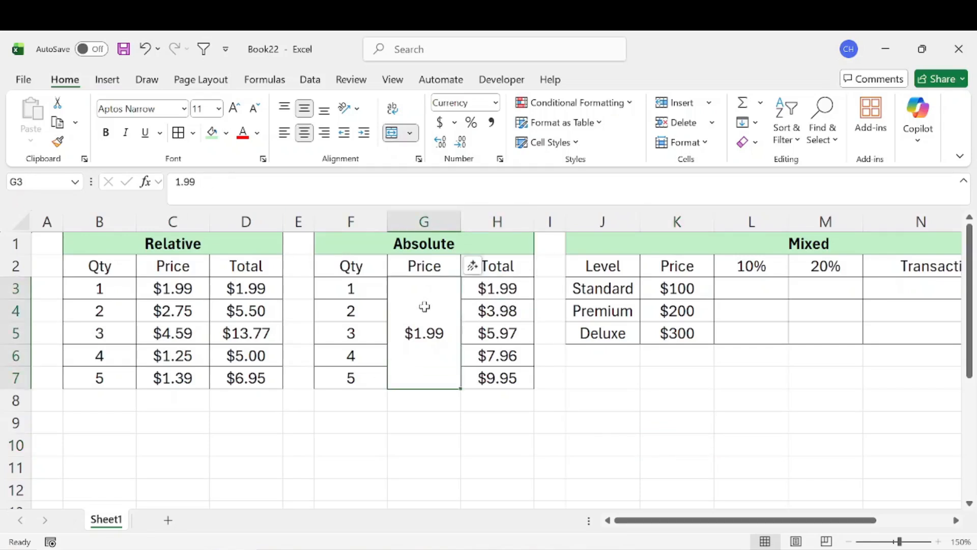
{"action": "left_click", "coordinate": [463, 290]}
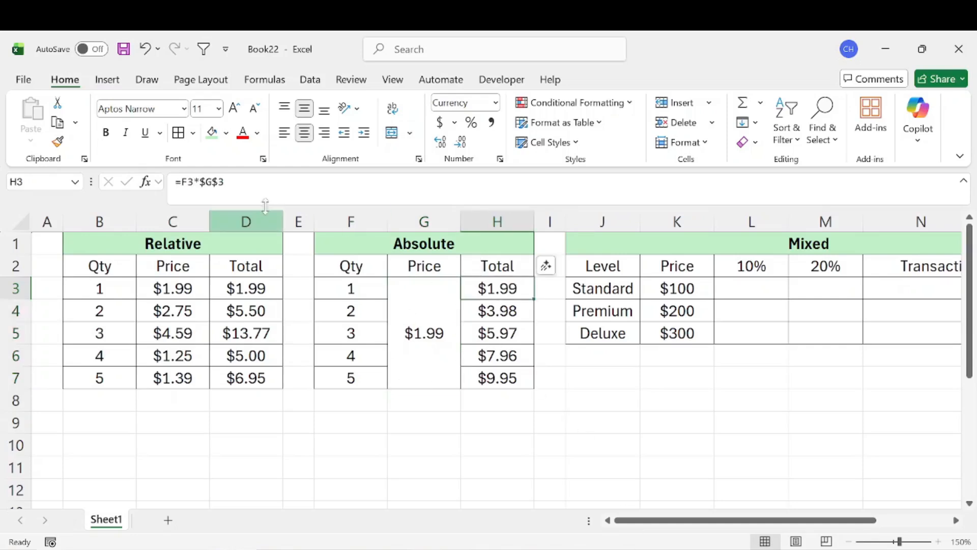
{"action": "key", "text": "F2"}
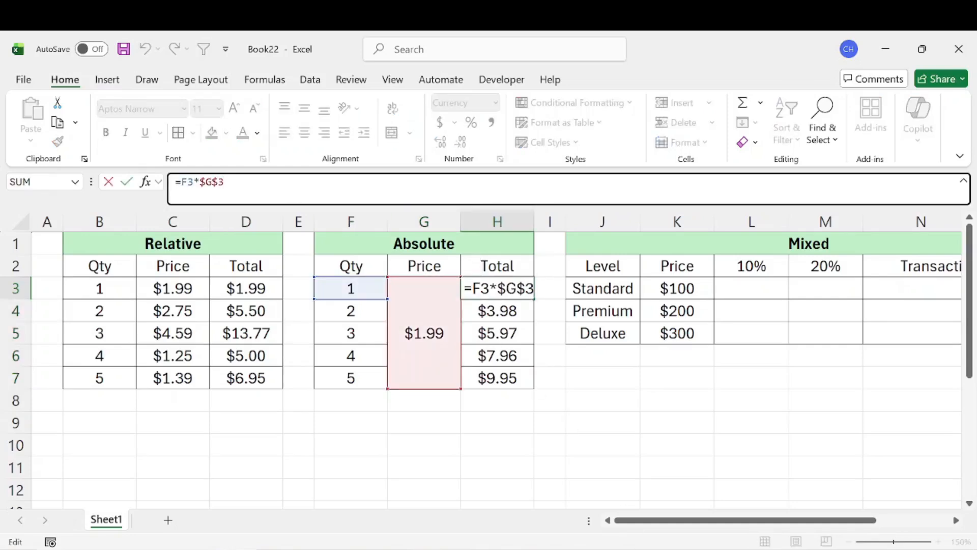
- Examine the absolute price reference $G$3 in the H3 Total formula and leave the formula
{"action": "double_click", "coordinate": [213, 182]}
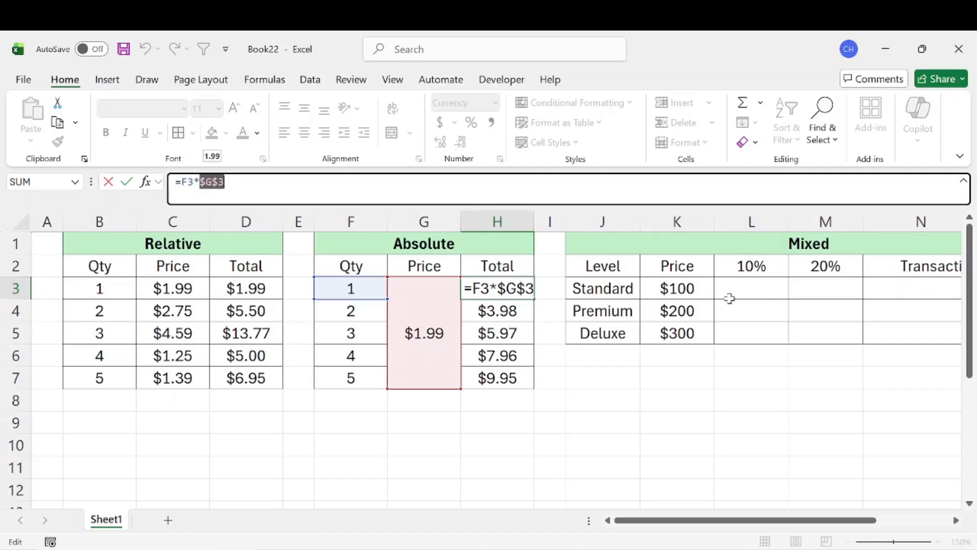
{"action": "left_click", "coordinate": [751, 287]}
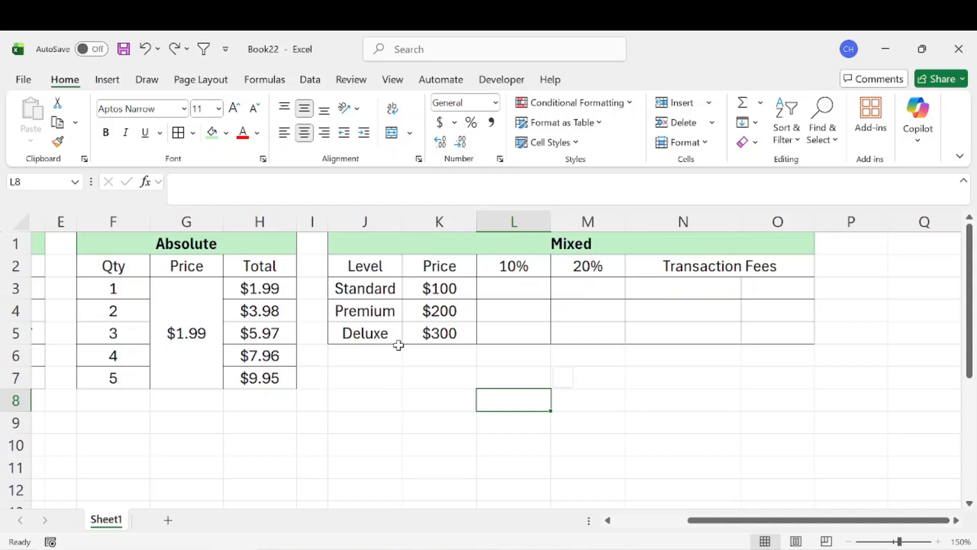
- Examine the Mixed table's levels and prices together with the 10% and 20% discount headers that apply to each price
{"action": "left_click_drag", "start_coordinate": [388, 281], "coordinate": [386, 324]}
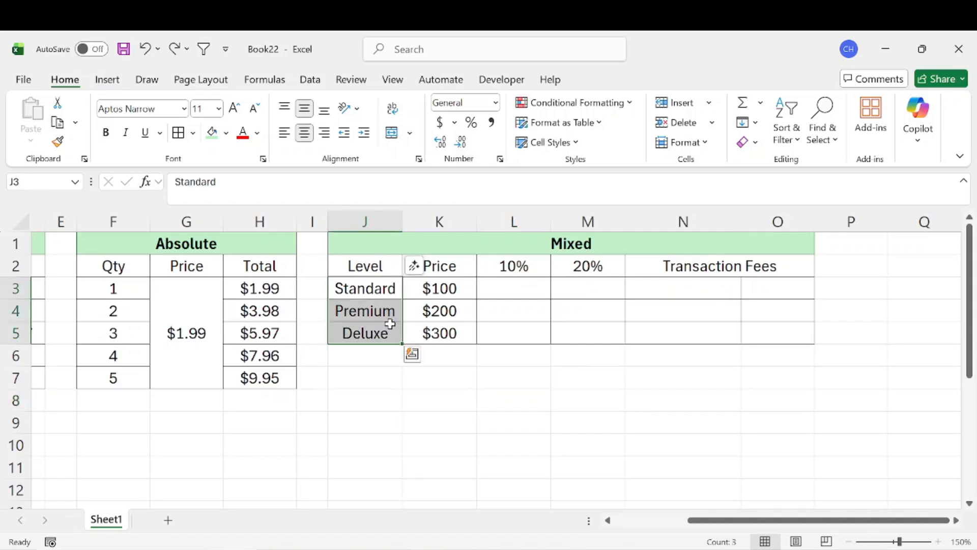
{"action": "left_click", "coordinate": [383, 287]}
{"action": "left_click", "coordinate": [384, 333]}
{"action": "left_click_drag", "start_coordinate": [457, 288], "coordinate": [461, 330]}
{"action": "left_click", "coordinate": [503, 270]}
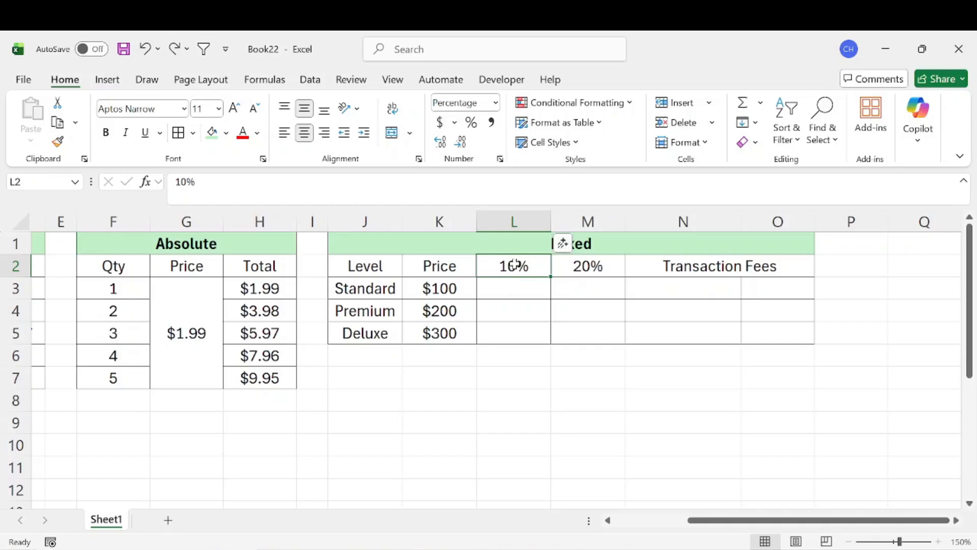
{"action": "left_click", "coordinate": [585, 353]}
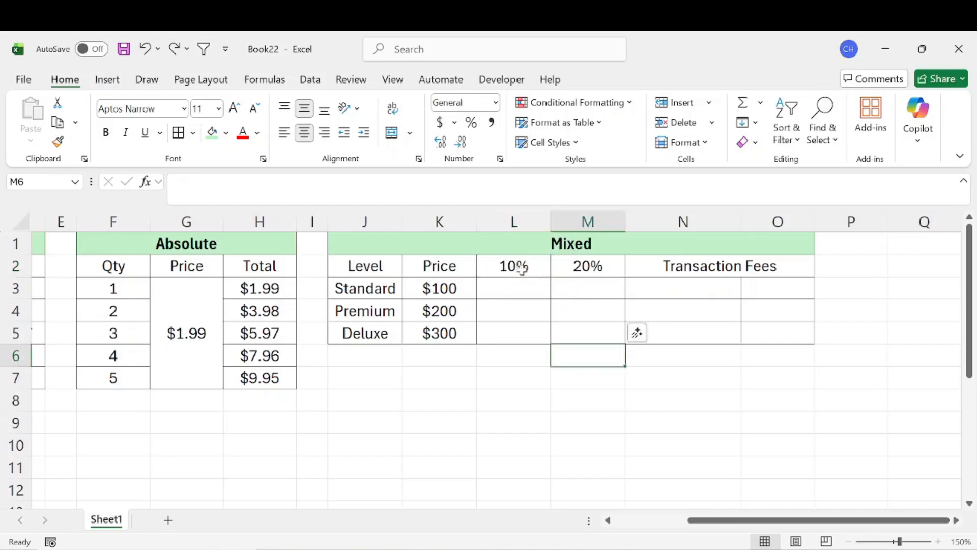
{"action": "left_click", "coordinate": [441, 291]}
{"action": "left_click", "coordinate": [529, 263]}
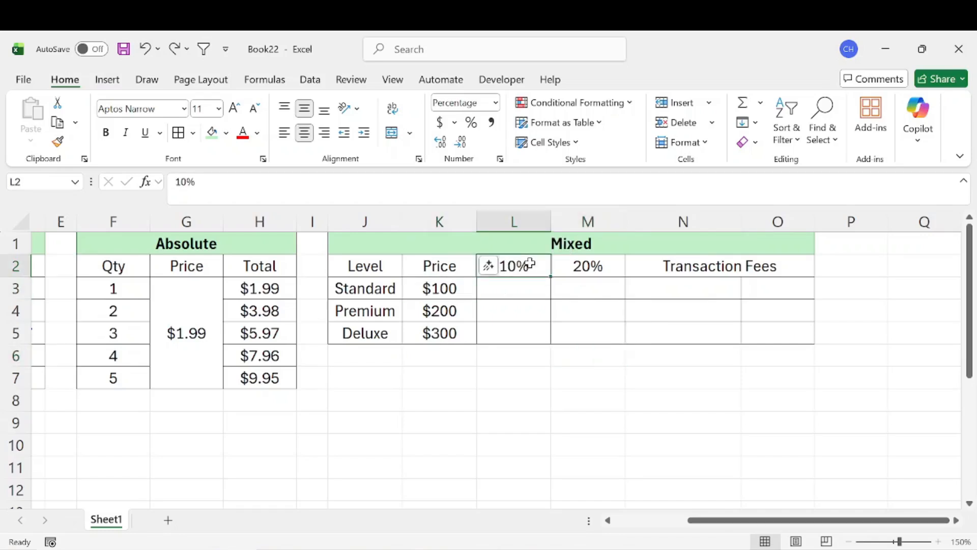
{"action": "left_click", "coordinate": [616, 262]}
{"action": "left_click", "coordinate": [457, 287]}
{"action": "left_click", "coordinate": [450, 316]}
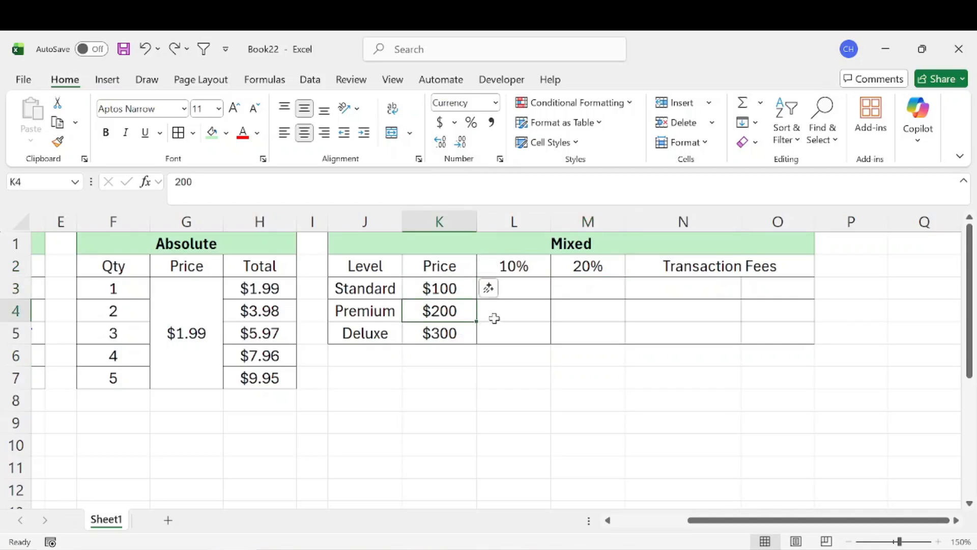
{"action": "left_click_drag", "start_coordinate": [438, 288], "coordinate": [437, 327]}
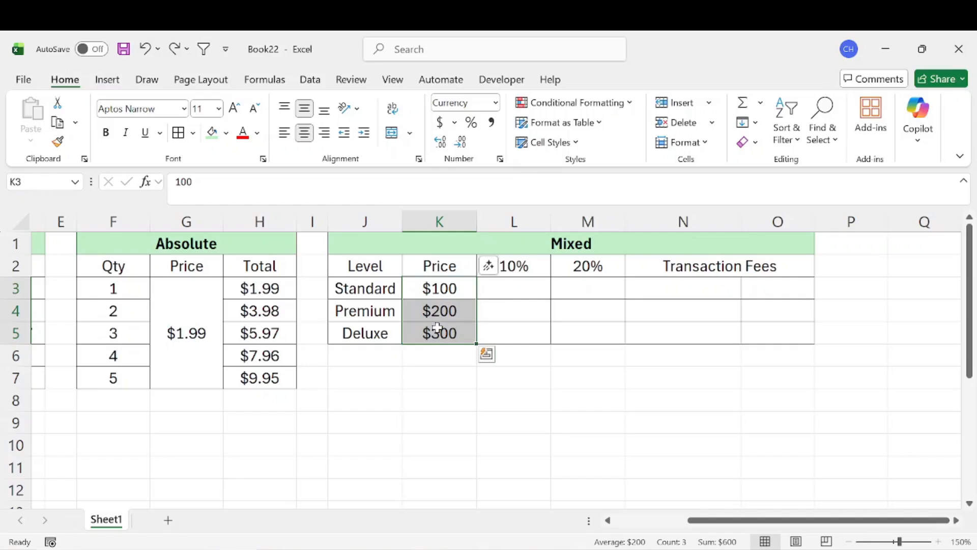
- Enter the formula =K3*L2 in L3 as the Standard level's 10% discount in the Mixed table
{"action": "key", "text": "Right"}
{"action": "type", "text": "="}
{"action": "key", "text": "Left"}
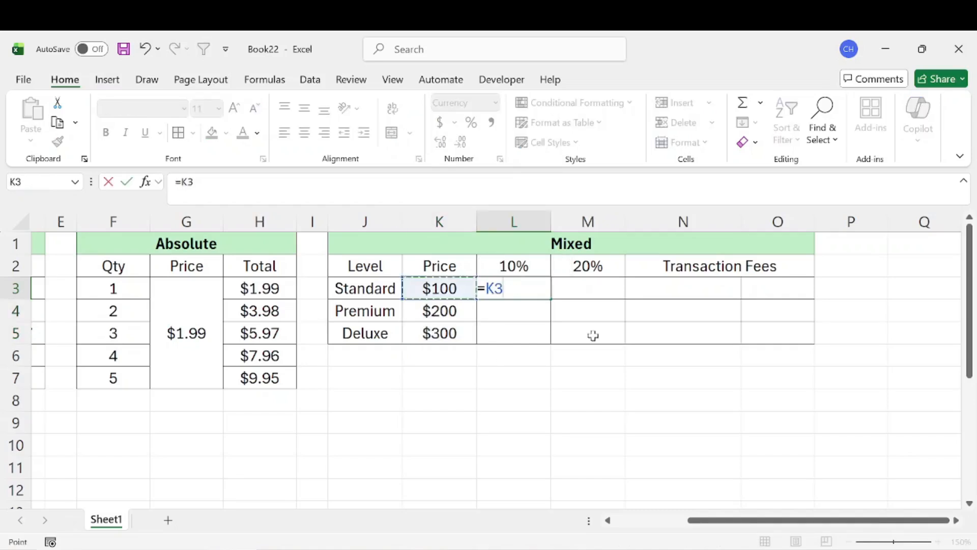
{"action": "type", "text": "*"}
{"action": "key", "text": "Up"}
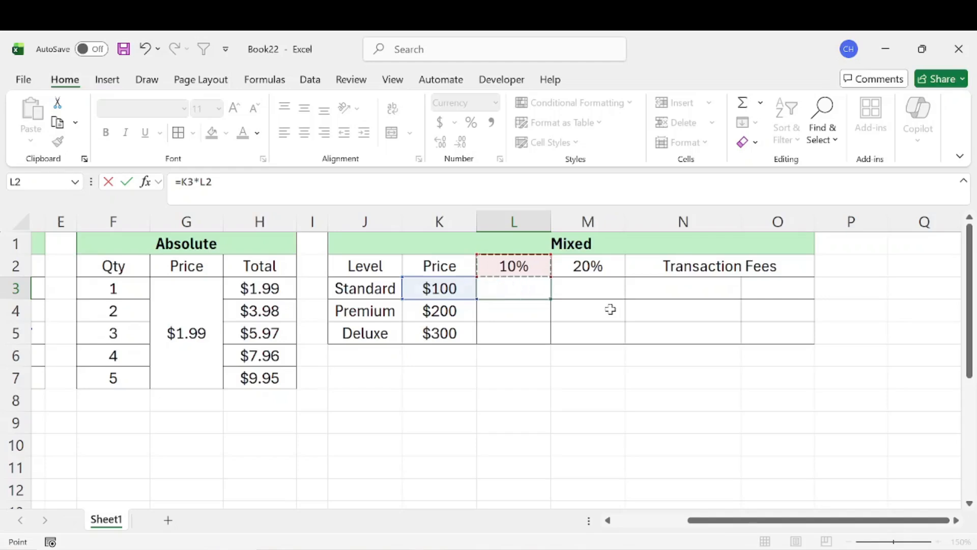
{"action": "key", "text": "Return"}
- Fill the relative formula from L3 down to L5 and inspect which cells the L4 formula references
{"action": "left_click", "coordinate": [530, 288]}
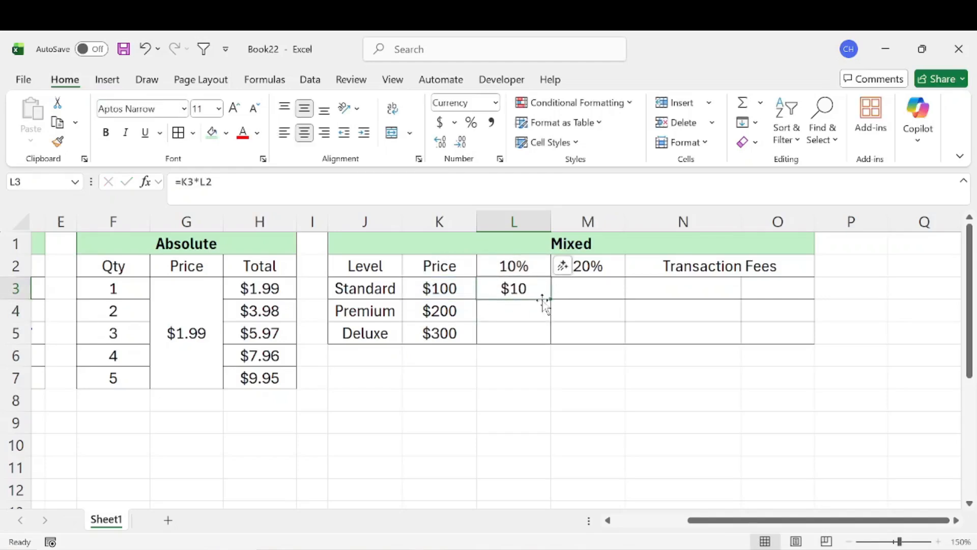
{"action": "left_click_drag", "start_coordinate": [551, 300], "coordinate": [551, 346]}
{"action": "left_click", "coordinate": [534, 315]}
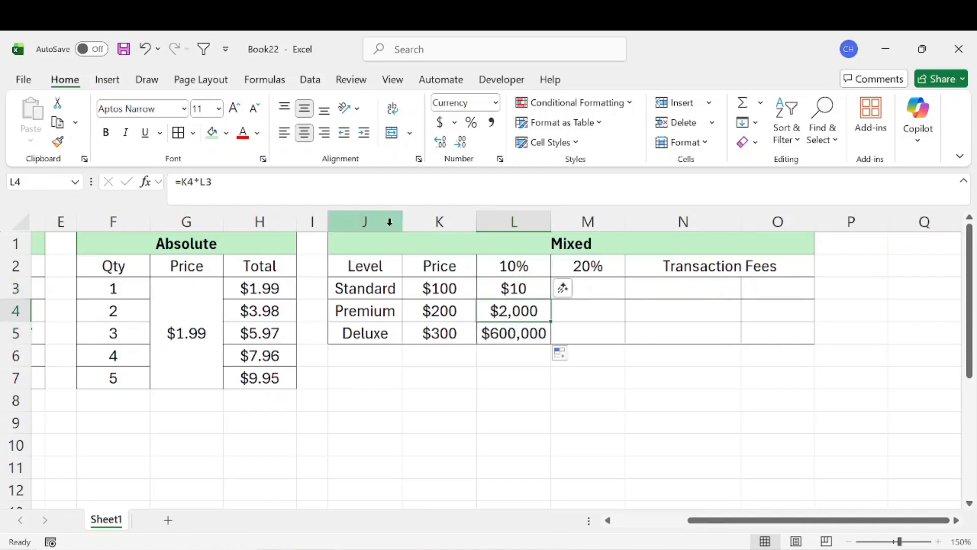
{"action": "key", "text": "F2"}
{"action": "left_click", "coordinate": [588, 400]}
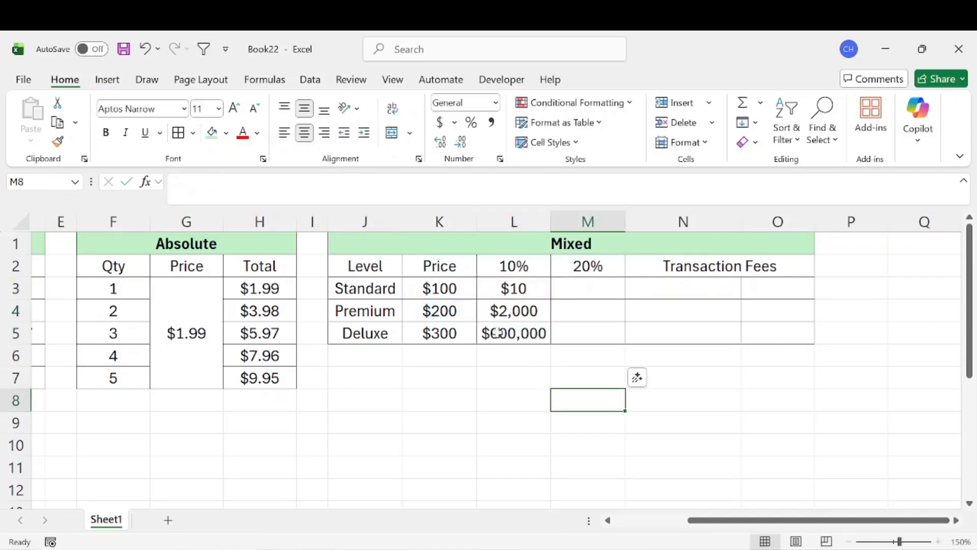
{"action": "left_click", "coordinate": [436, 310]}
- Fill the relative formula from L3 across to M3 and inspect which cells the M3 formula references
{"action": "left_click", "coordinate": [536, 293]}
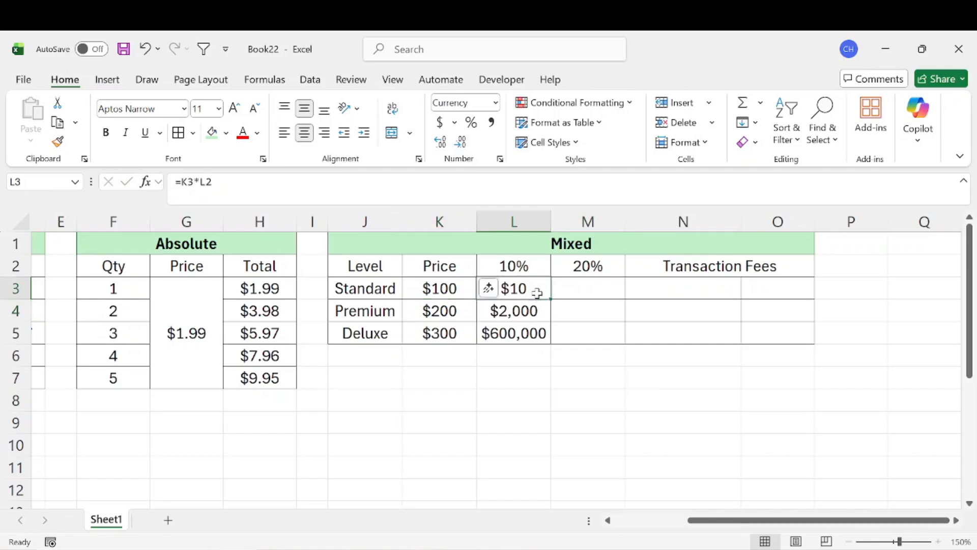
{"action": "left_click_drag", "start_coordinate": [552, 300], "coordinate": [599, 327]}
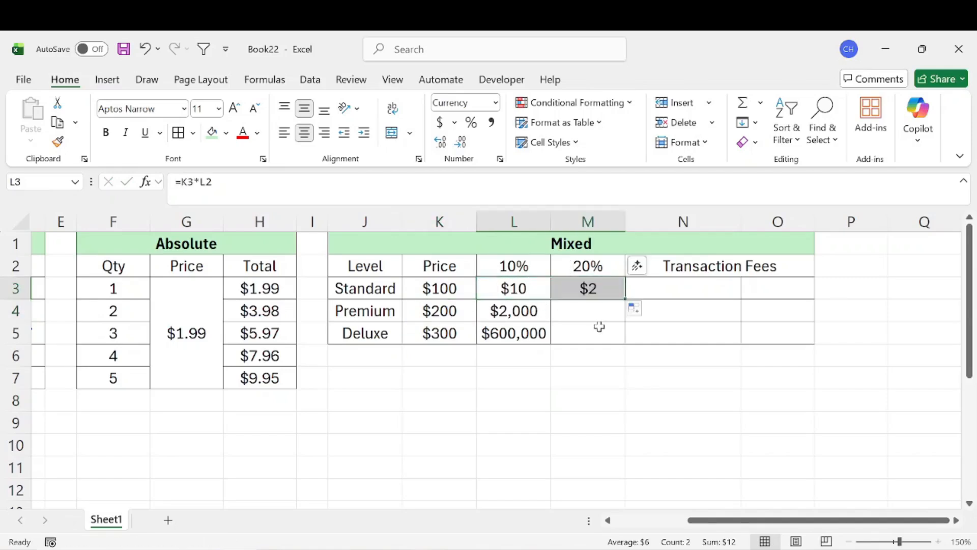
{"action": "left_click", "coordinate": [586, 287]}
{"action": "key", "text": "F2"}
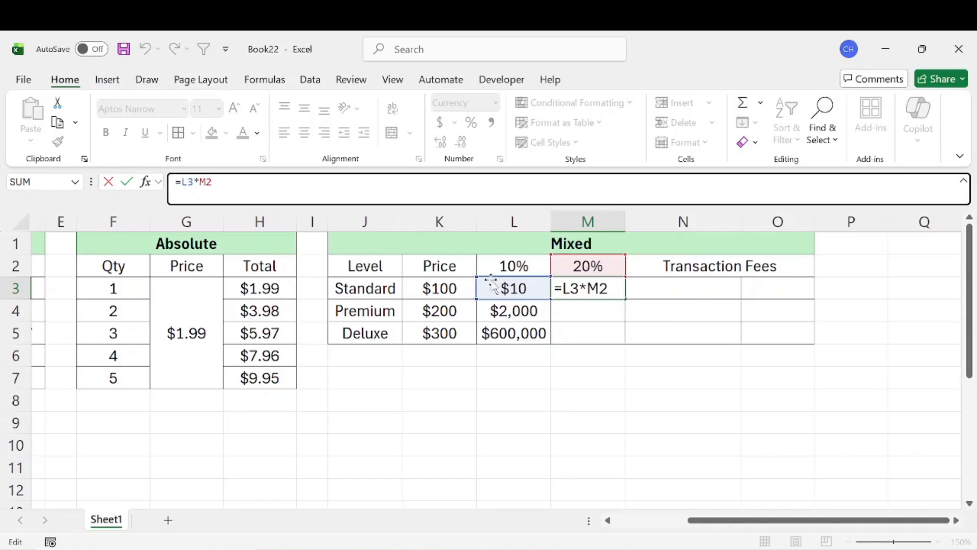
{"action": "key", "text": "Return"}
- Clear the filled discount formulas from L4:L5 and M3
{"action": "left_click_drag", "start_coordinate": [524, 308], "coordinate": [534, 332]}
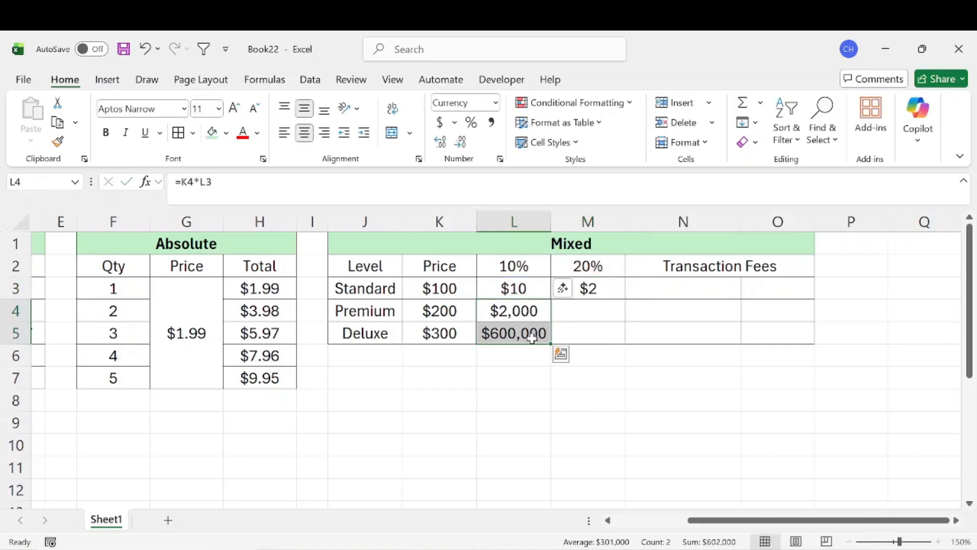
{"action": "key", "text": "Delete"}
{"action": "left_click", "coordinate": [582, 291]}
{"action": "key", "text": "Delete"}
- Lock only the column of the price reference in L3 so the formula reads =$K3*L2
{"action": "left_click", "coordinate": [507, 295]}
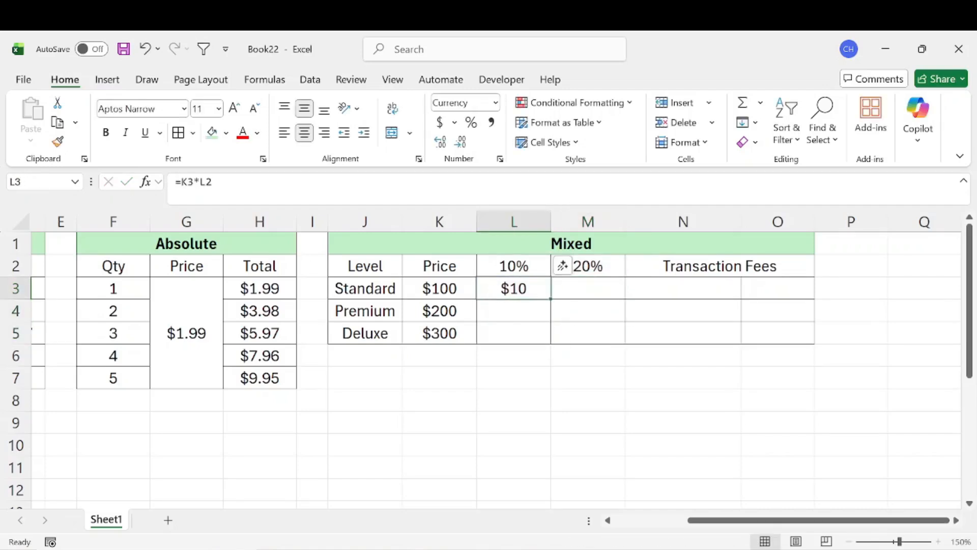
{"action": "key", "text": "F2"}
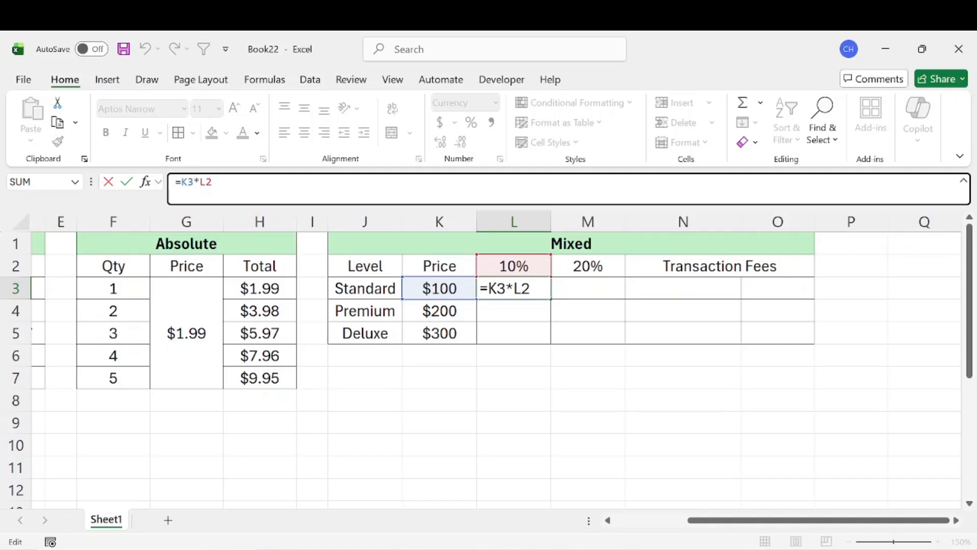
{"action": "key", "text": "Left"}
{"action": "key", "text": "F4"}
{"action": "key", "text": "F4"}
{"action": "key", "text": "F4"}
{"action": "key", "text": "Right"}
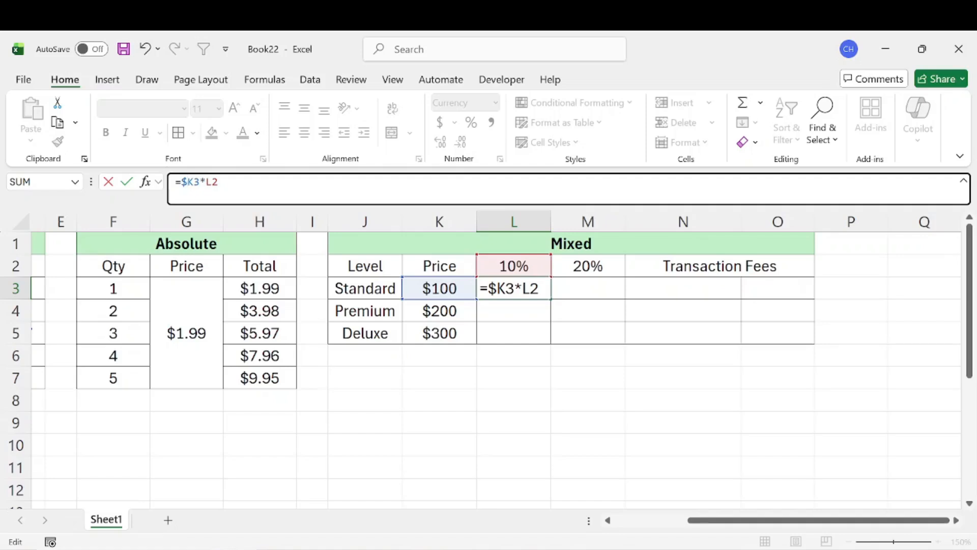
{"action": "key", "text": "ctrl+Return"}
- Fill the column-locked formula from L3 across to M3 and inspect the cells it references there
{"action": "left_click_drag", "start_coordinate": [553, 300], "coordinate": [609, 302]}
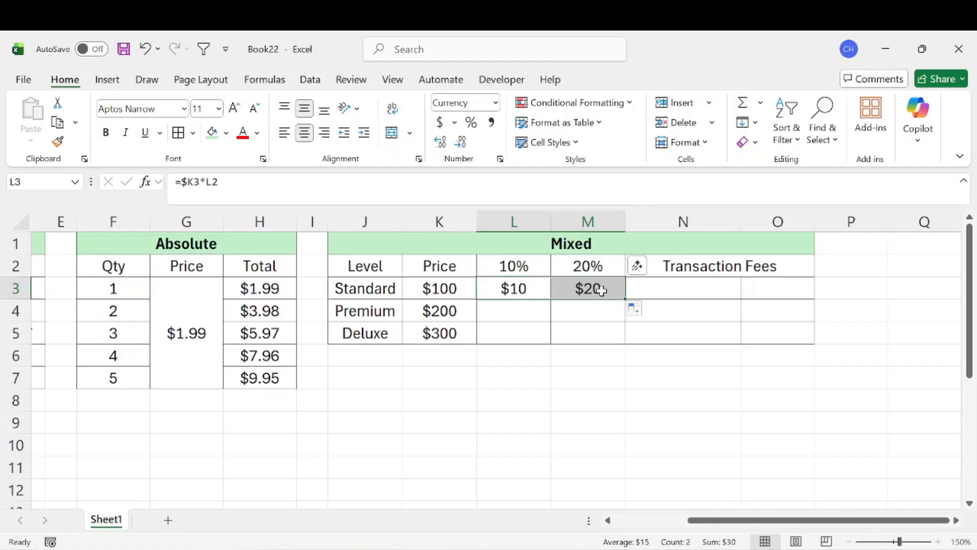
{"action": "left_click", "coordinate": [602, 289]}
{"action": "key", "text": "F2"}
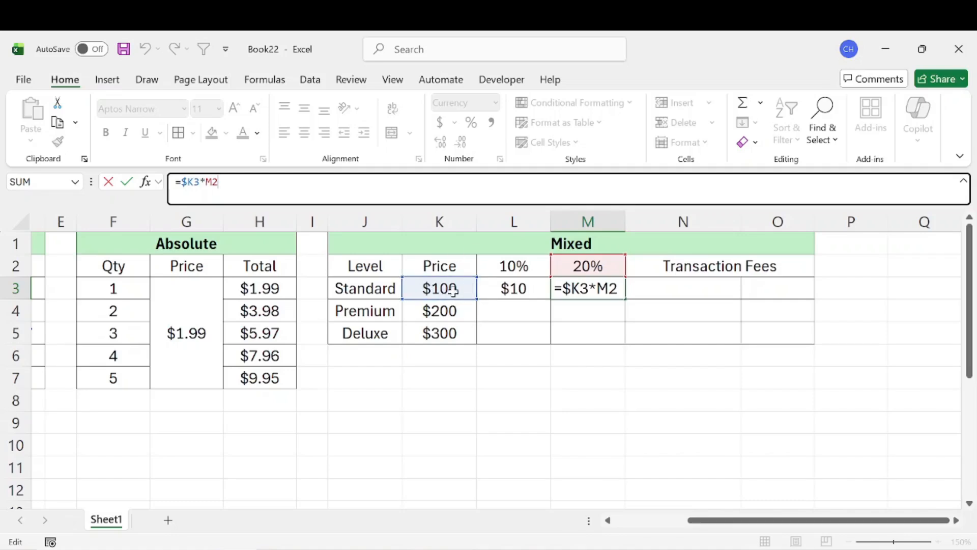
- Fill the =$K3*L2 formula from L3 down to L5 and inspect the price and percentage cells referenced in L4
{"action": "left_click", "coordinate": [529, 288]}
{"action": "left_click_drag", "start_coordinate": [551, 314], "coordinate": [554, 340]}
{"action": "left_click", "coordinate": [514, 315]}
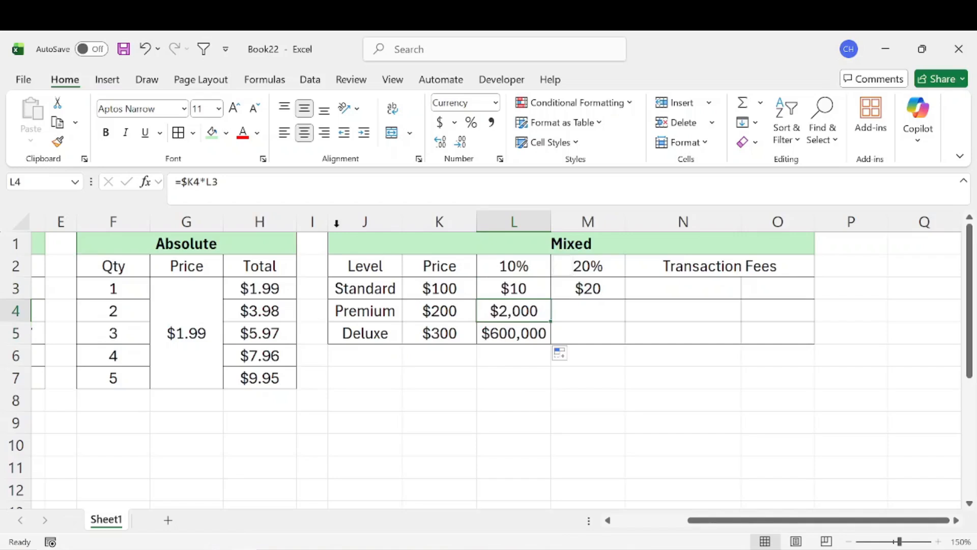
{"action": "key", "text": "F2"}
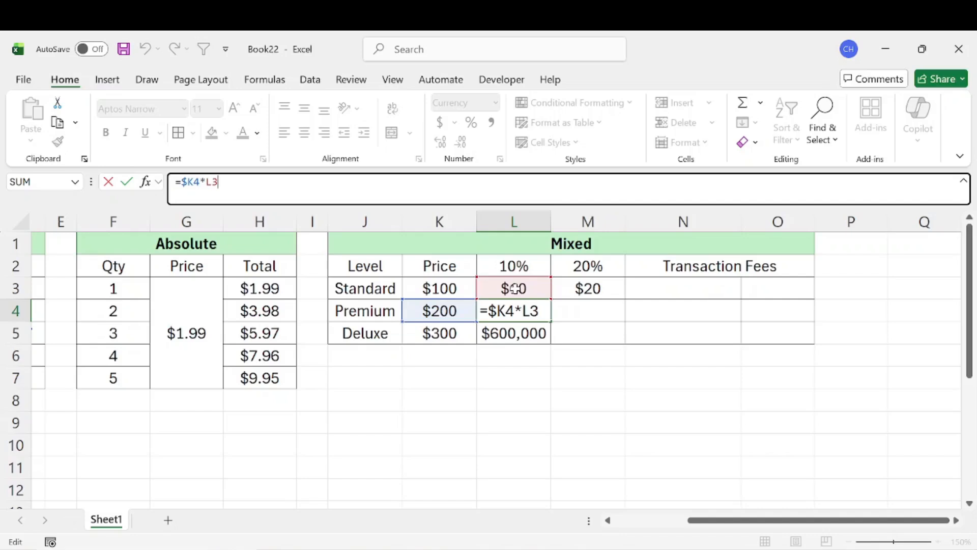
{"action": "left_click", "coordinate": [588, 395]}
- Lock only the row of the percentage reference in L3 so the formula reads =$K3*L$2
{"action": "left_click", "coordinate": [529, 289]}
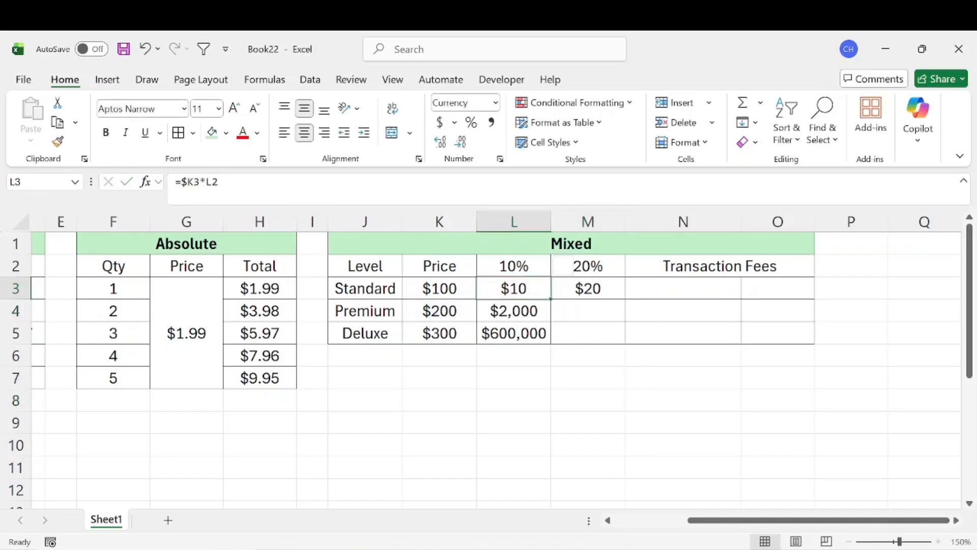
{"action": "left_click", "coordinate": [206, 182]}
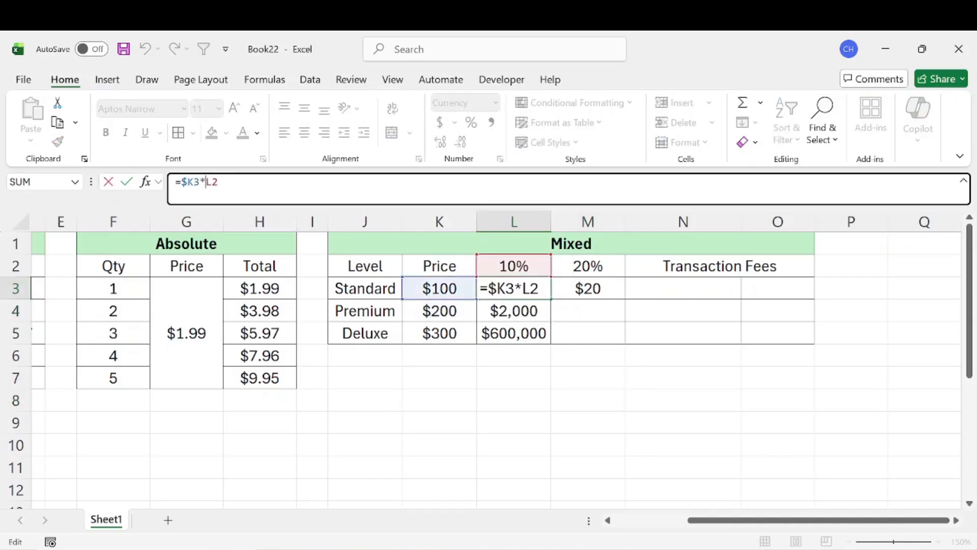
{"action": "key", "text": "F4"}
{"action": "key", "text": "F4"}
{"action": "left_click", "coordinate": [218, 183]}
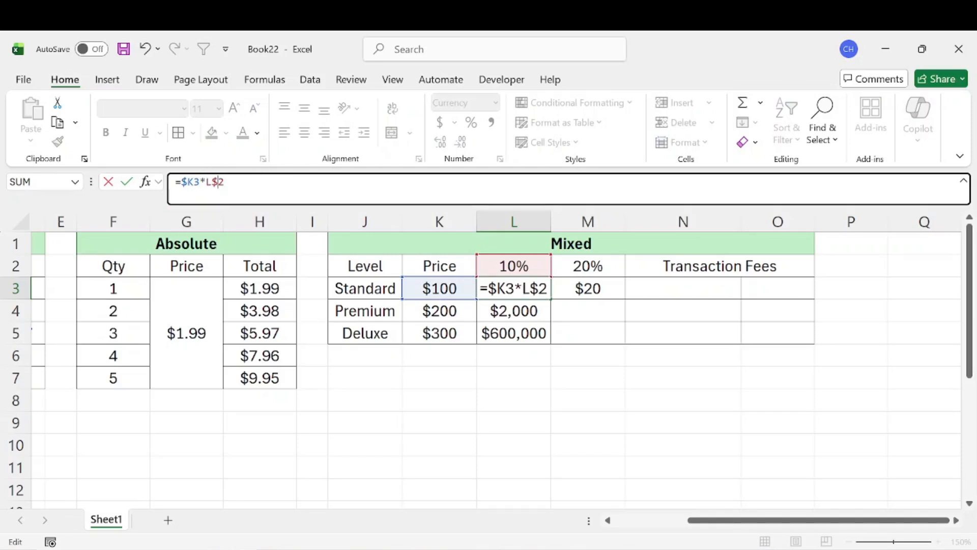
{"action": "key", "text": "Return"}
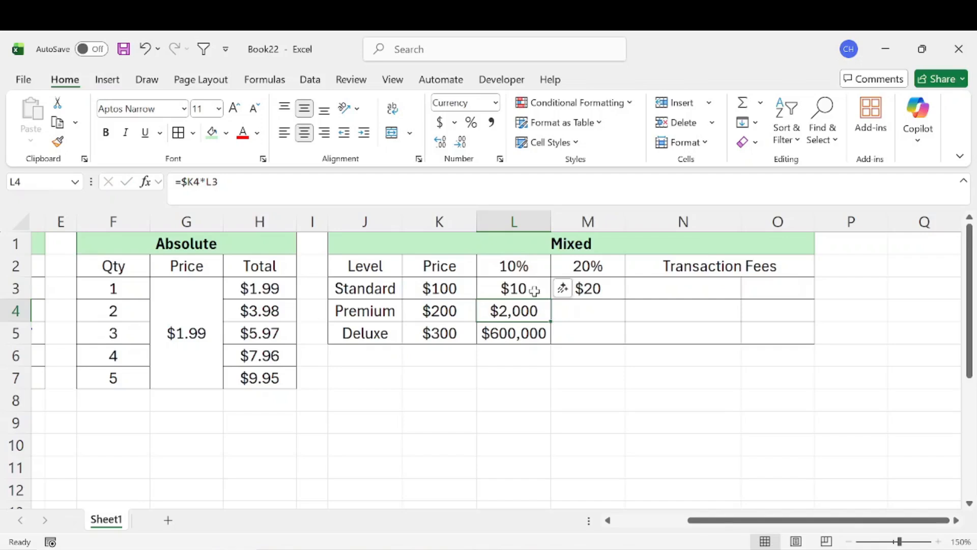
- Fill the mixed-reference formula from L3 down to L5 and inspect the cells referenced in L4
{"action": "left_click", "coordinate": [534, 288]}
{"action": "left_click_drag", "start_coordinate": [552, 299], "coordinate": [551, 341]}
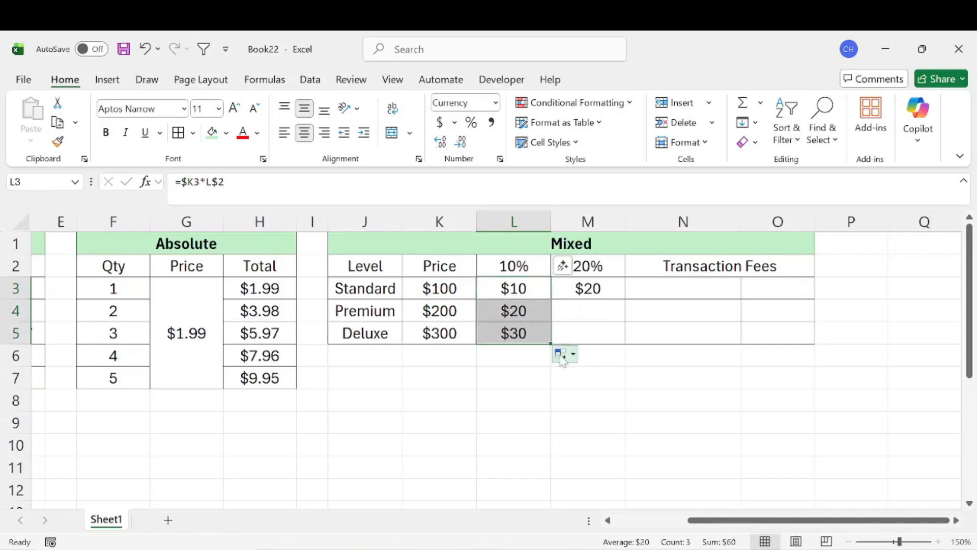
{"action": "left_click", "coordinate": [532, 305]}
{"action": "key", "text": "F2"}
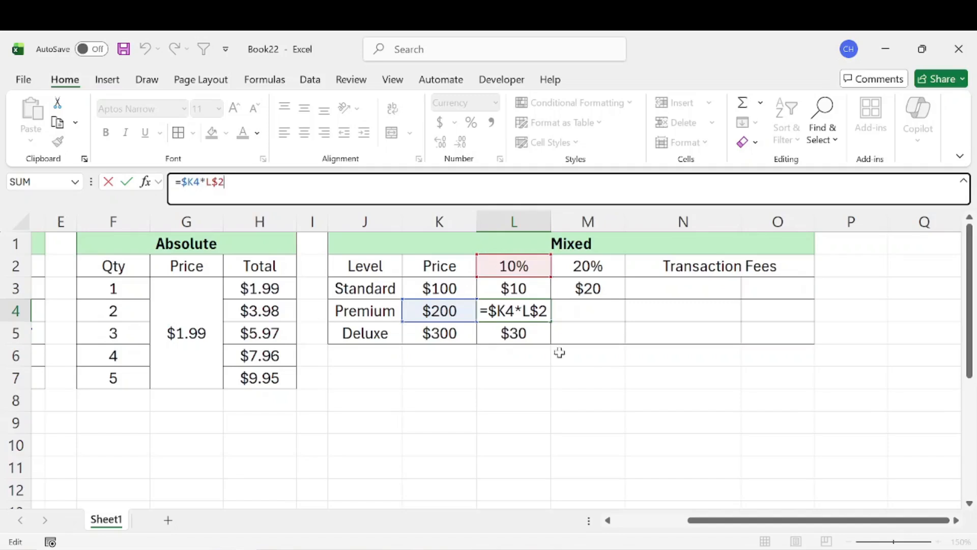
{"action": "left_click", "coordinate": [586, 407]}
- Fill the 10% discount formulas across into the 20% column down to M5 and inspect the cells referenced in M4
{"action": "left_click_drag", "start_coordinate": [548, 307], "coordinate": [589, 347]}
{"action": "left_click", "coordinate": [632, 404]}
{"action": "left_click", "coordinate": [605, 310]}
{"action": "key", "text": "F2"}
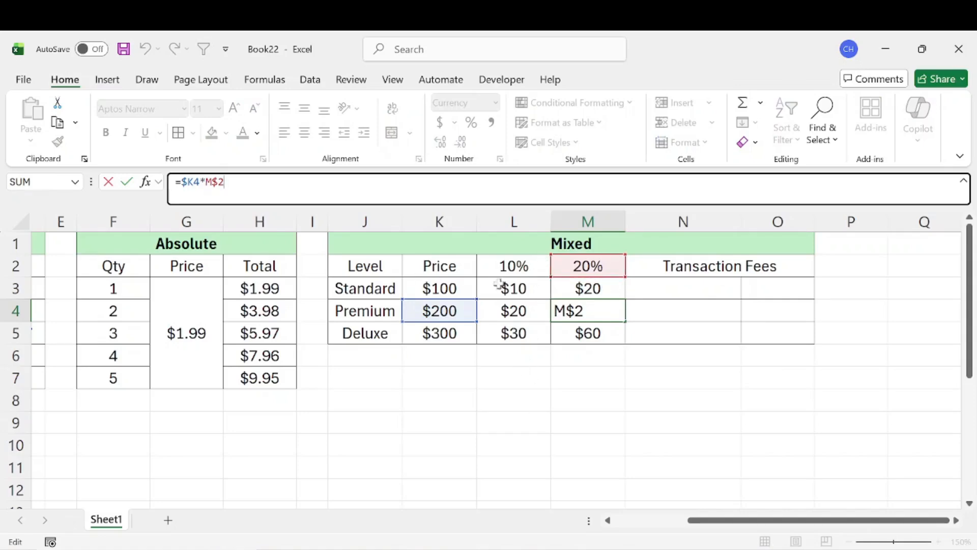
- Delete the Transaction Fees columns N and O from the Mixed table
{"action": "left_click_drag", "start_coordinate": [678, 222], "coordinate": [772, 213]}
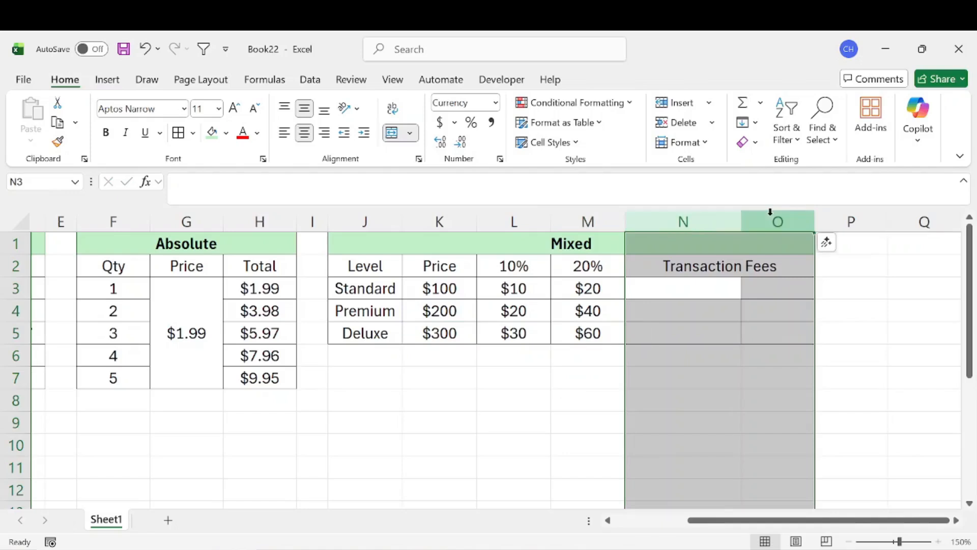
{"action": "right_click", "coordinate": [772, 214]}
{"action": "left_click", "coordinate": [812, 413]}
- Open the L3 formula and examine its mixed references to the price and the percentage
{"action": "left_click", "coordinate": [516, 291]}
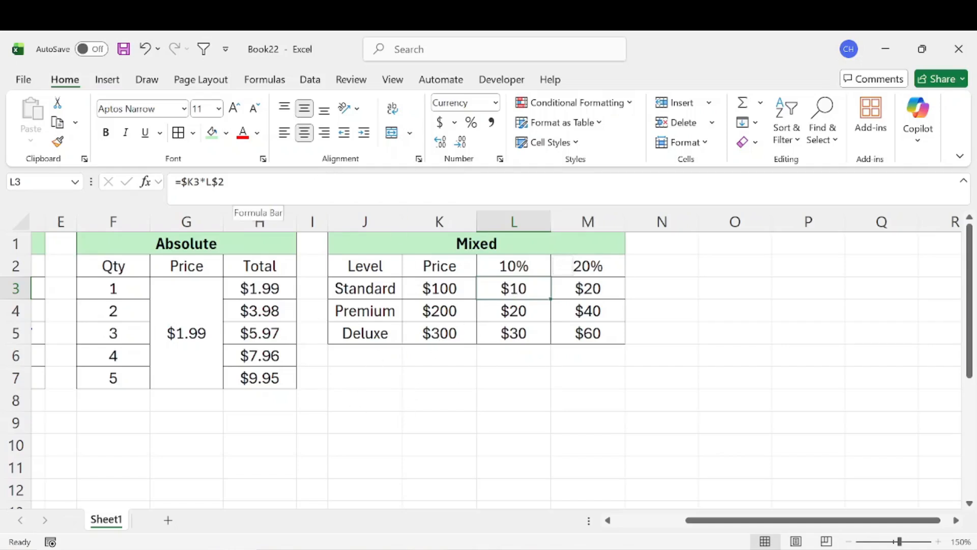
{"action": "left_click", "coordinate": [188, 181]}
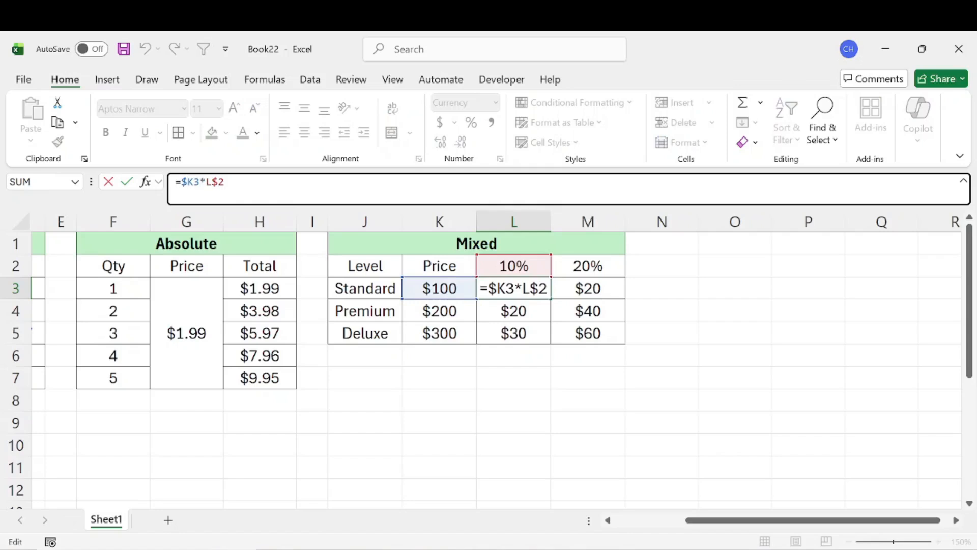